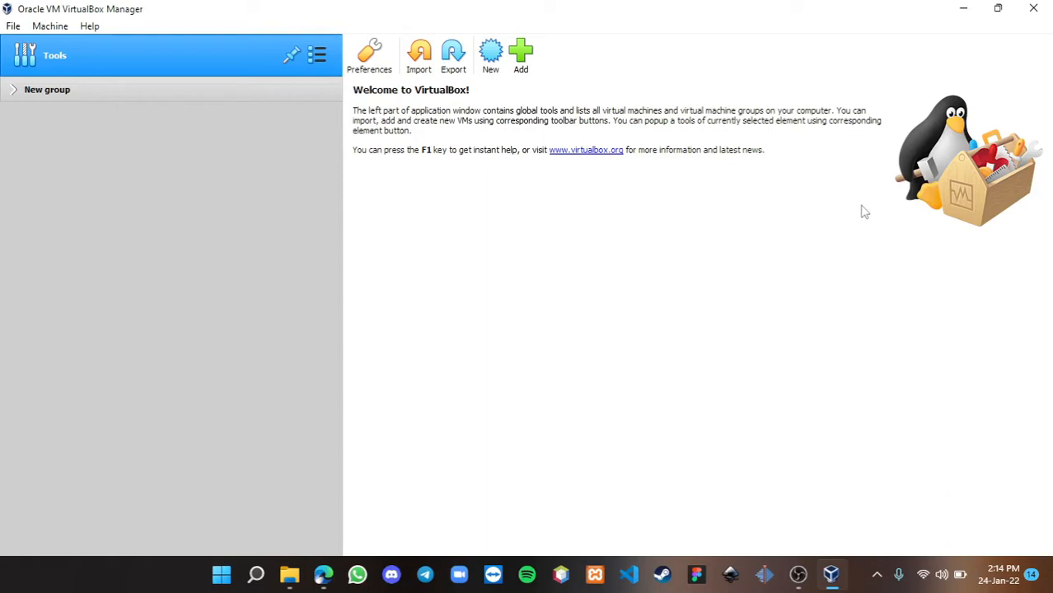
# - Bring up the Edge window showing the antiX Wikipedia article at its Releases section
pyautogui.click(323, 577)
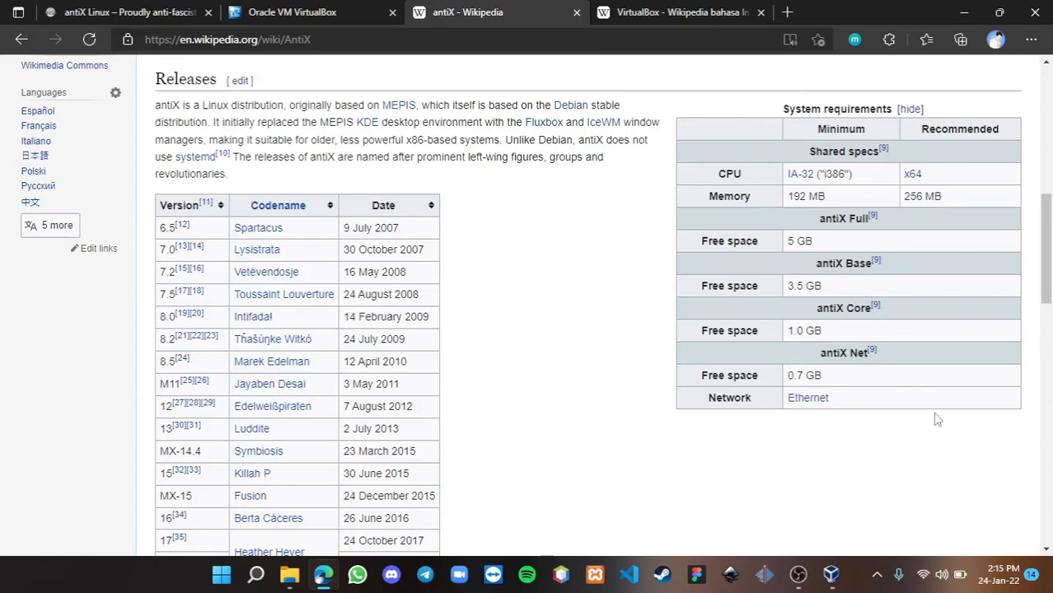
# - After reviewing the antiX system requirements table, switch to the antiX Linux home page tab
pyautogui.click(178, 10)
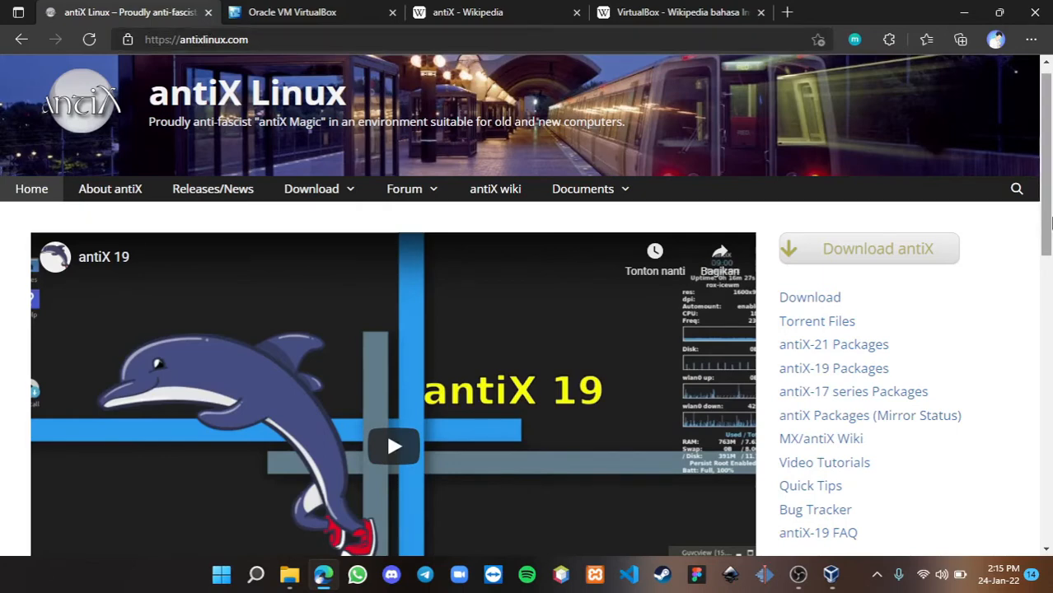
# - Open the antiX Download page and scroll down to the antiX-21 ISO mirror list
pyautogui.scroll(1, 1046, 216)
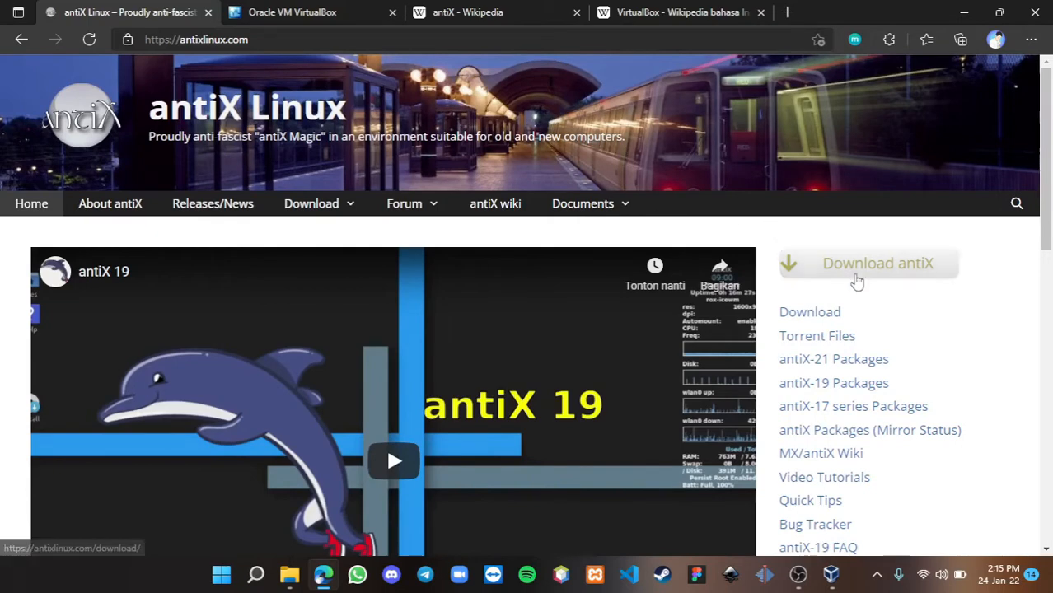
pyautogui.click(857, 281)
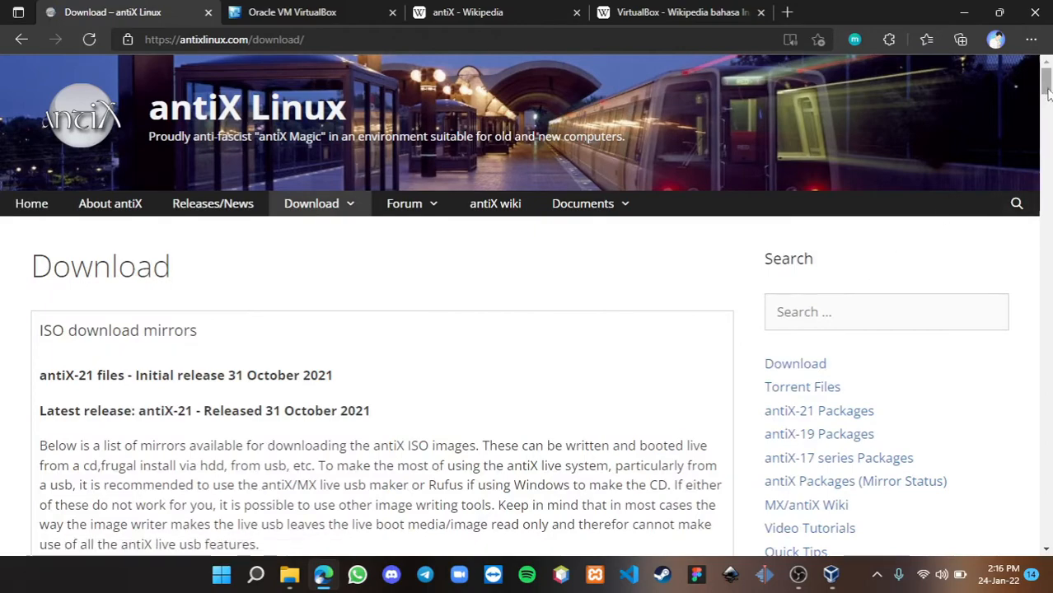
pyautogui.moveTo(1045, 82); pyautogui.dragTo(1047, 138)
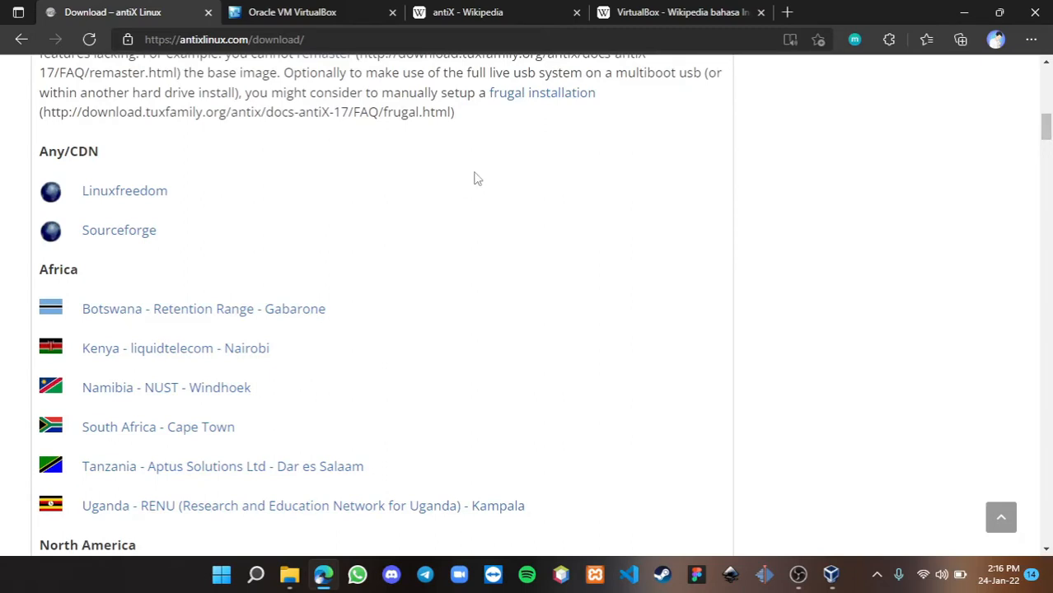
# - Search the mirror page for 'indo' to find Indonesian mirrors, then go to the VirtualBox tab
pyautogui.hotkey('ctrl', 'f')
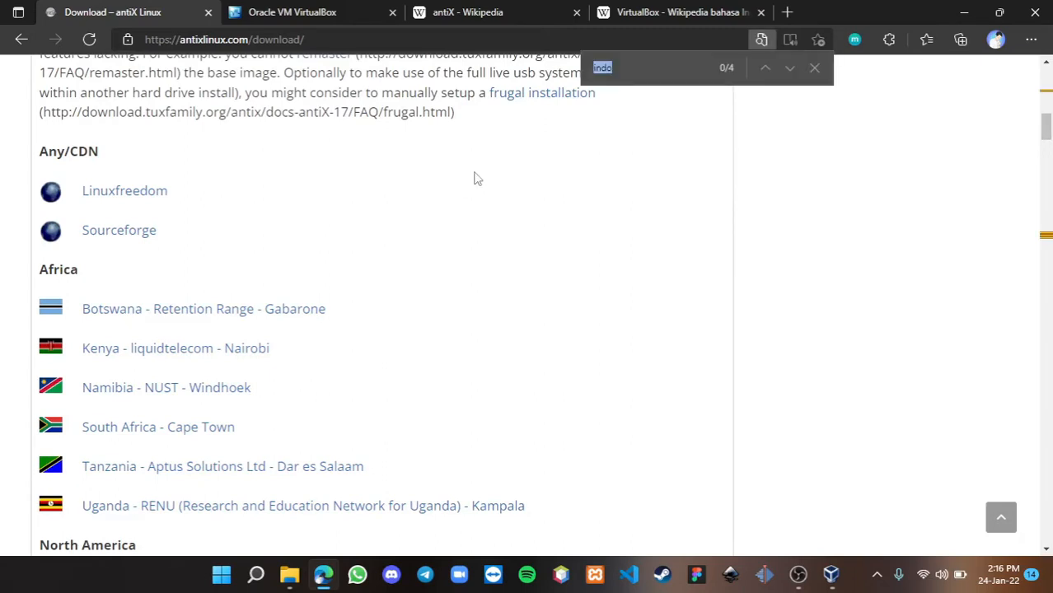
pyautogui.write('indo')
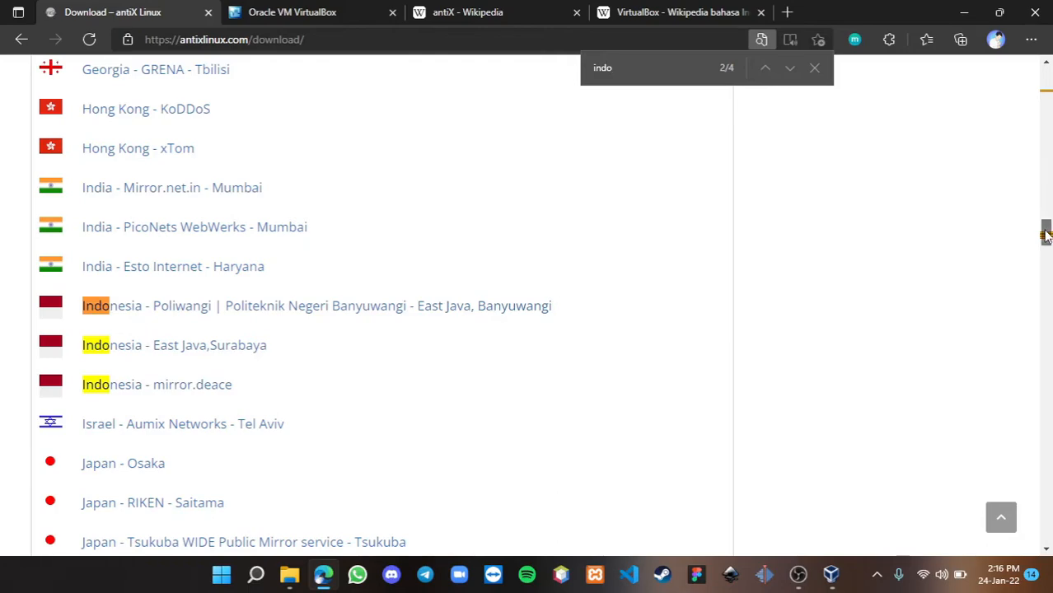
pyautogui.click(814, 68)
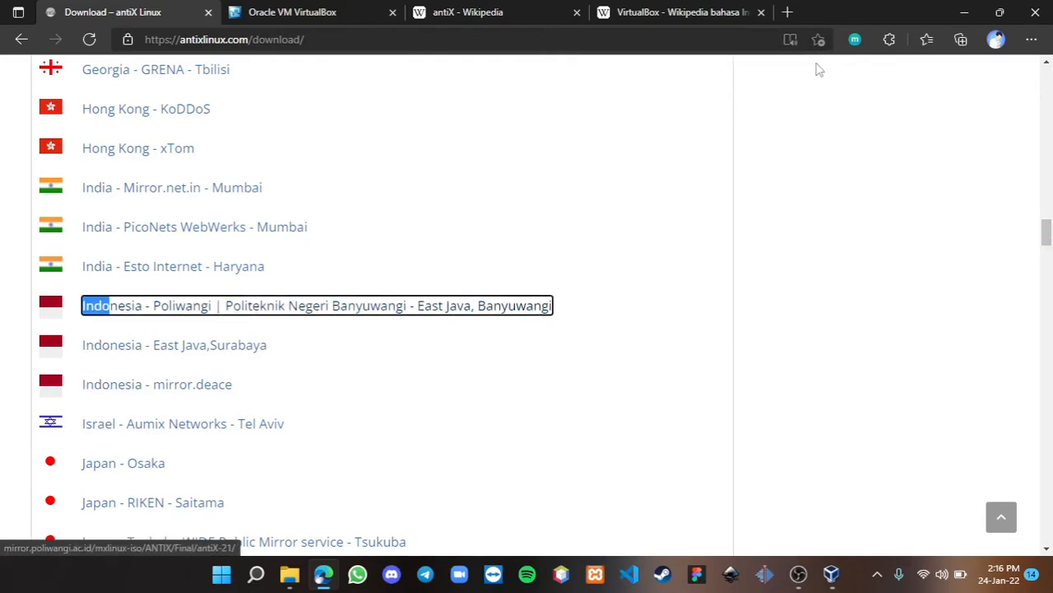
pyautogui.click(334, 10)
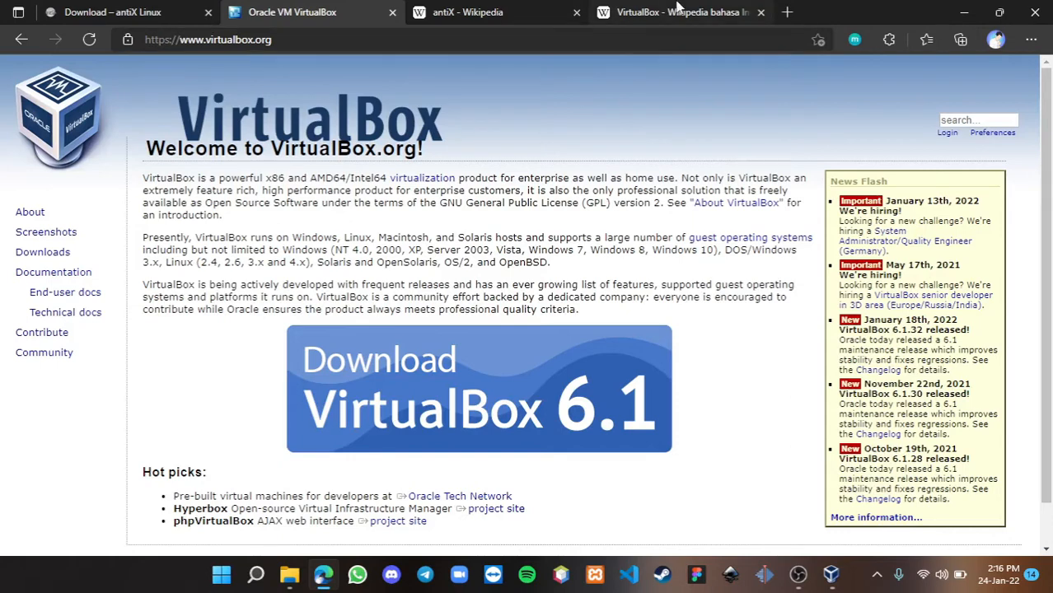
# - Read through the Indonesian Wikipedia article on VirtualBox
pyautogui.click(677, 8)
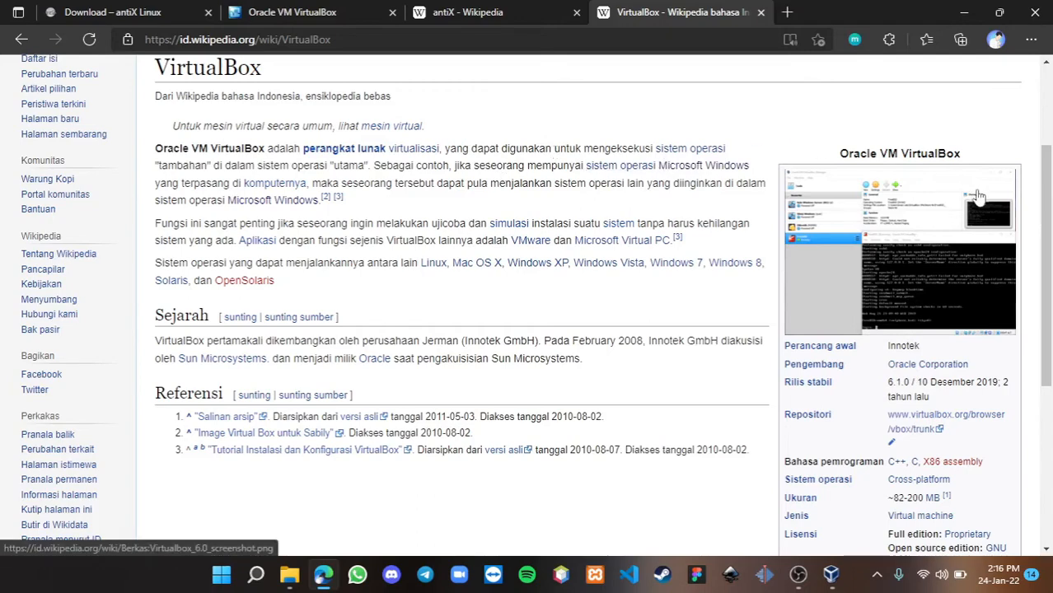
pyautogui.moveTo(1048, 219); pyautogui.dragTo(1048, 223)
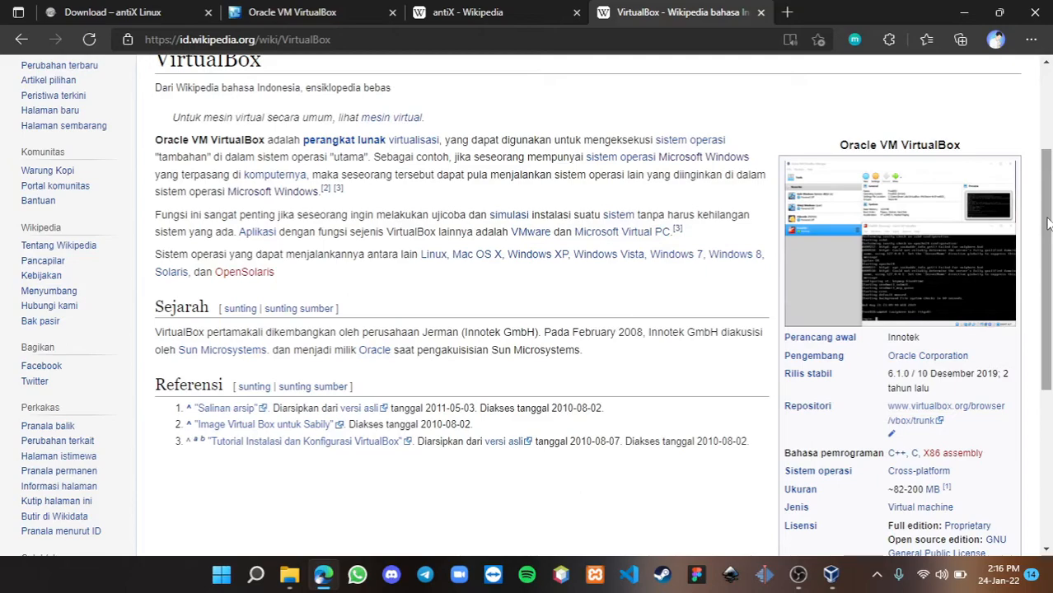
pyautogui.moveTo(1048, 224); pyautogui.dragTo(1050, 329)
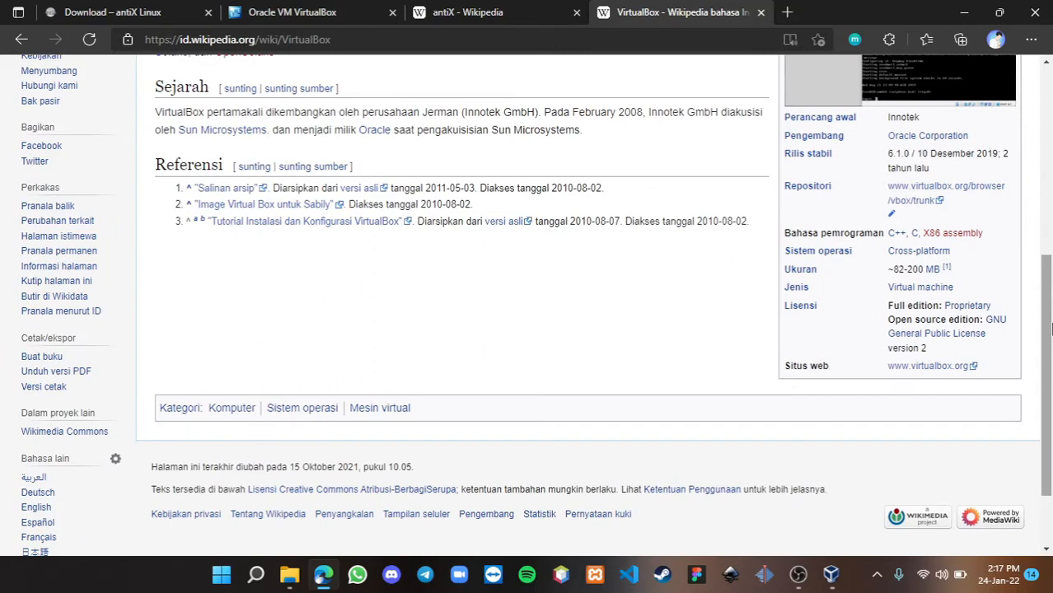
# - Glance over the antiX mirror and VirtualBox tabs, then return to VirtualBox Manager
pyautogui.click(169, 12)
pyautogui.click(300, 10)
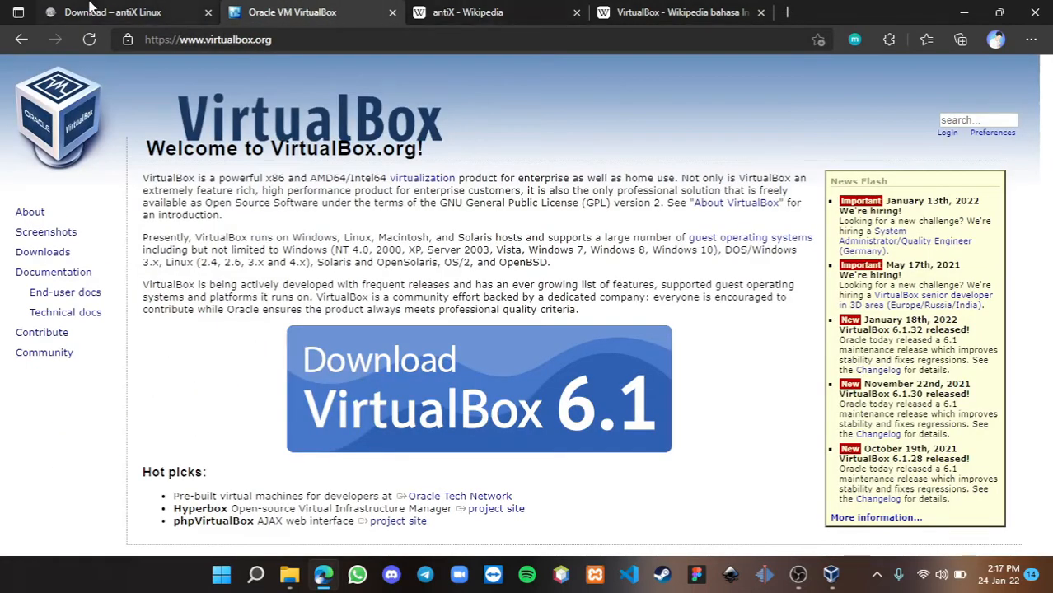
pyautogui.click(111, 10)
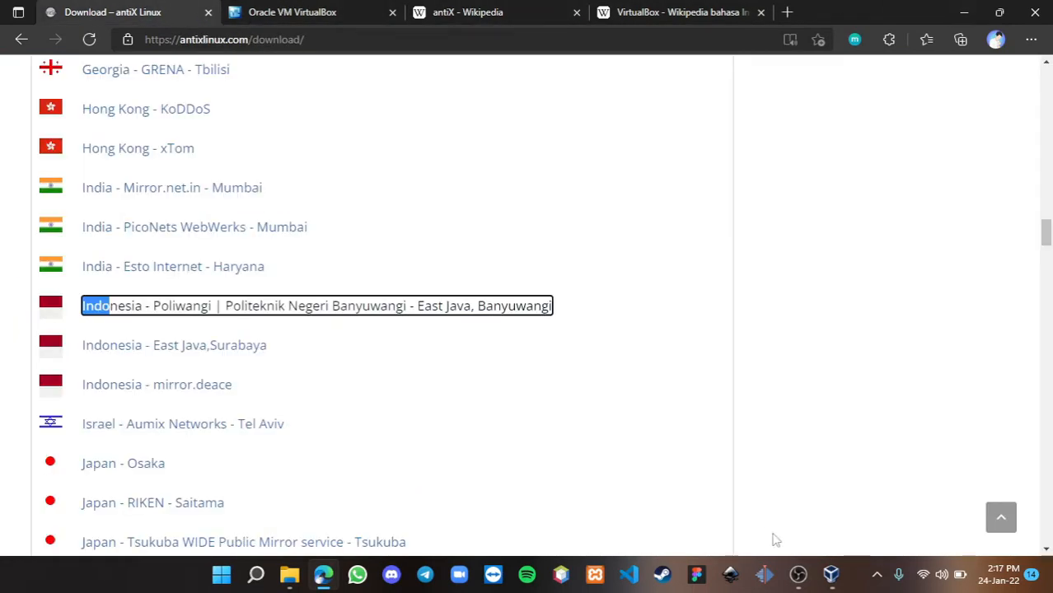
pyautogui.click(828, 574)
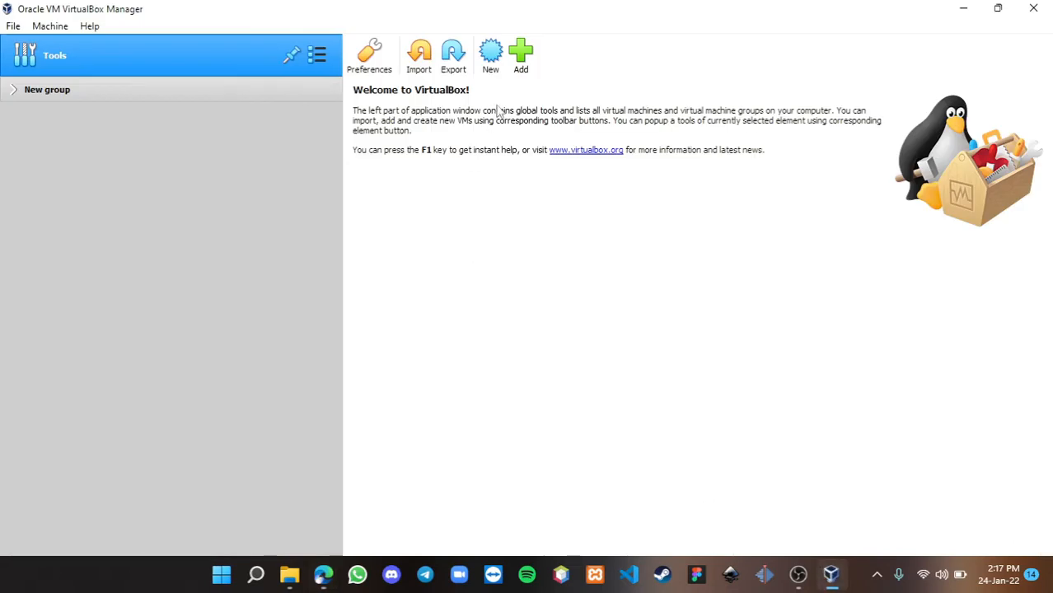
# - Begin a new VM named 'AntiX Linux' with type Linux and version Debian (64-bit)
pyautogui.click(490, 56)
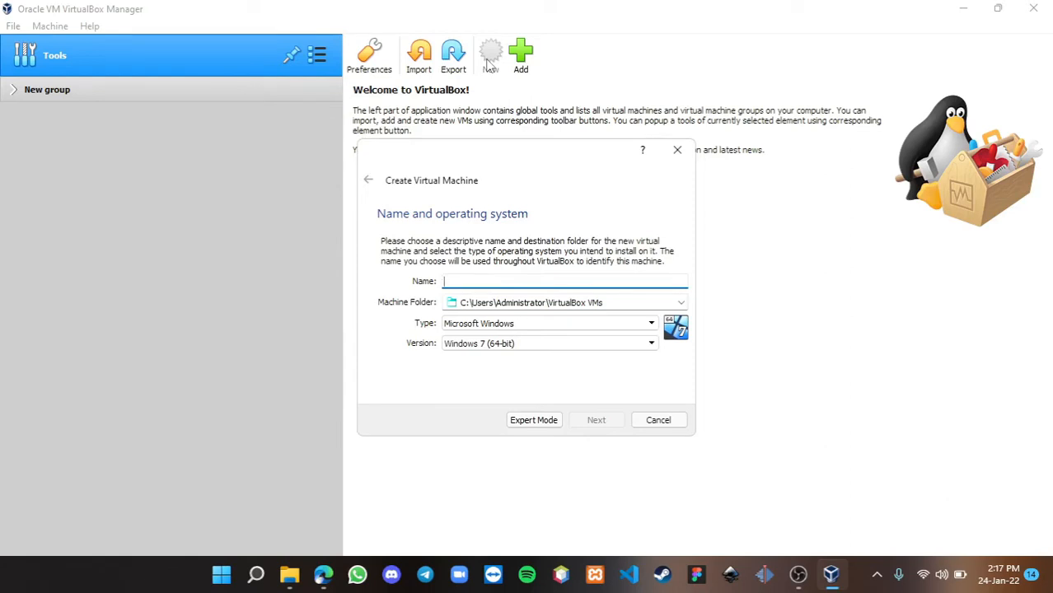
pyautogui.write('AntiX ')
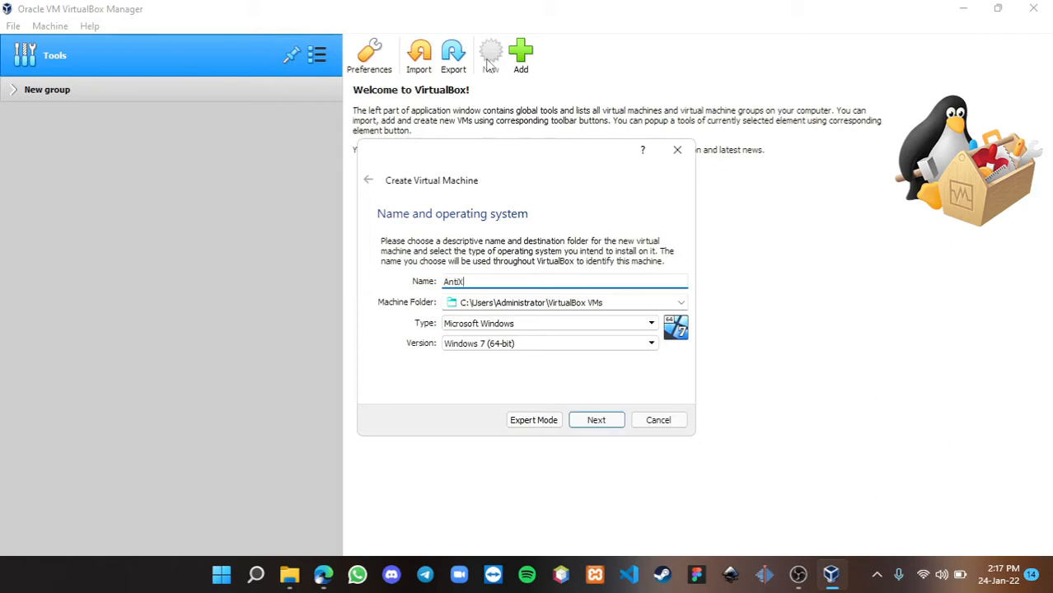
pyautogui.write('Linux')
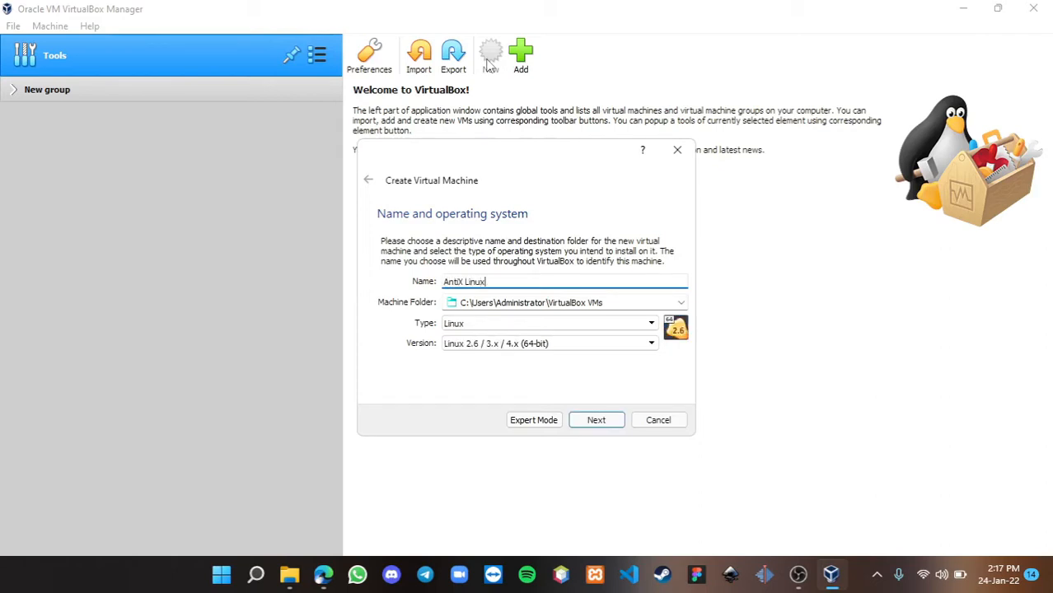
pyautogui.click(545, 343)
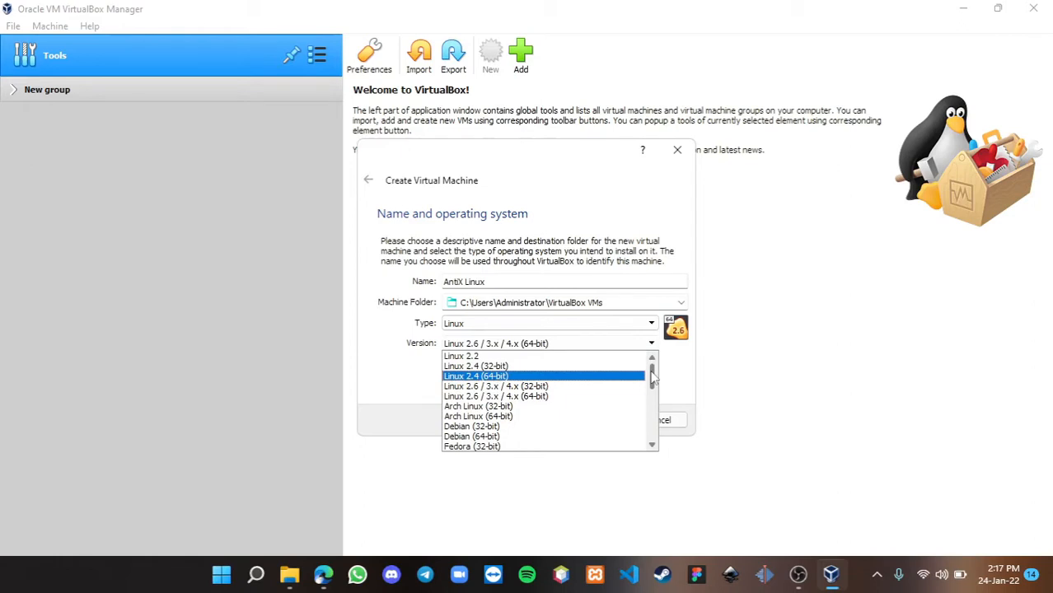
pyautogui.click(470, 437)
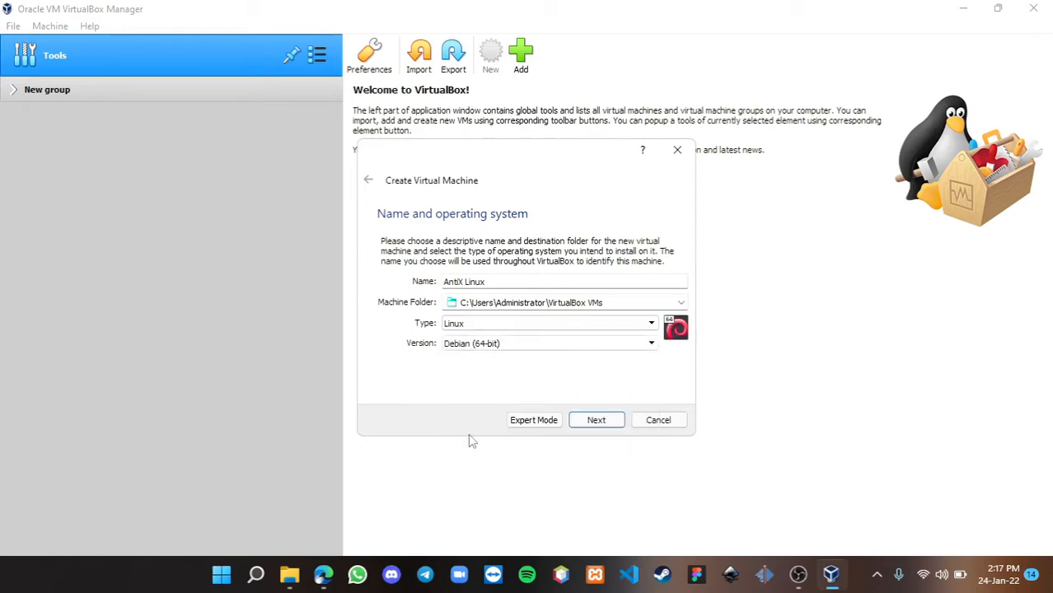
# - Confirm the name page, keep 1024 MB memory, and opt to create a new virtual hard disk
pyautogui.click(611, 424)
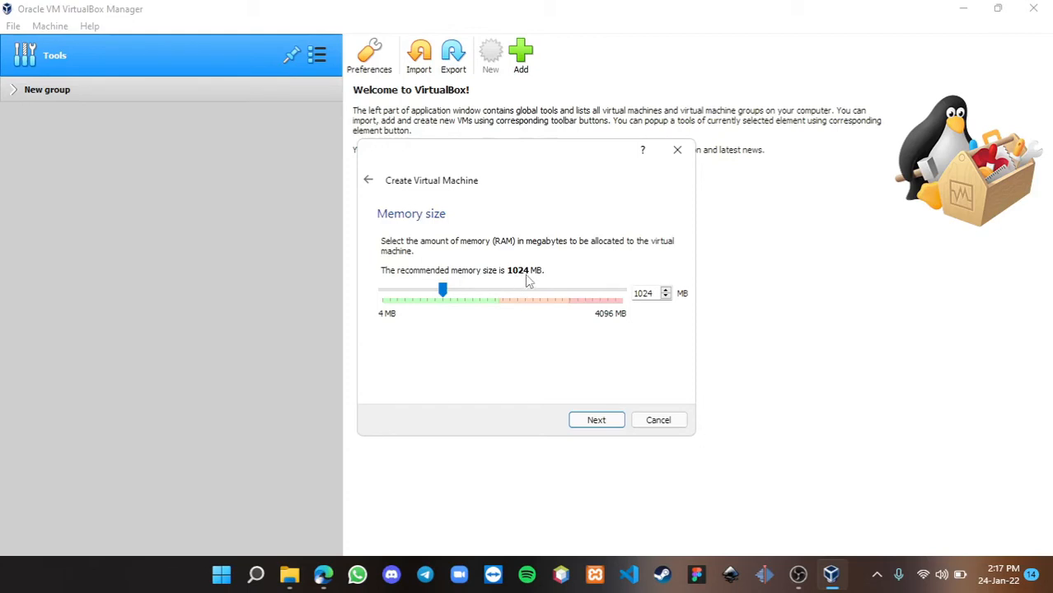
pyautogui.click(597, 420)
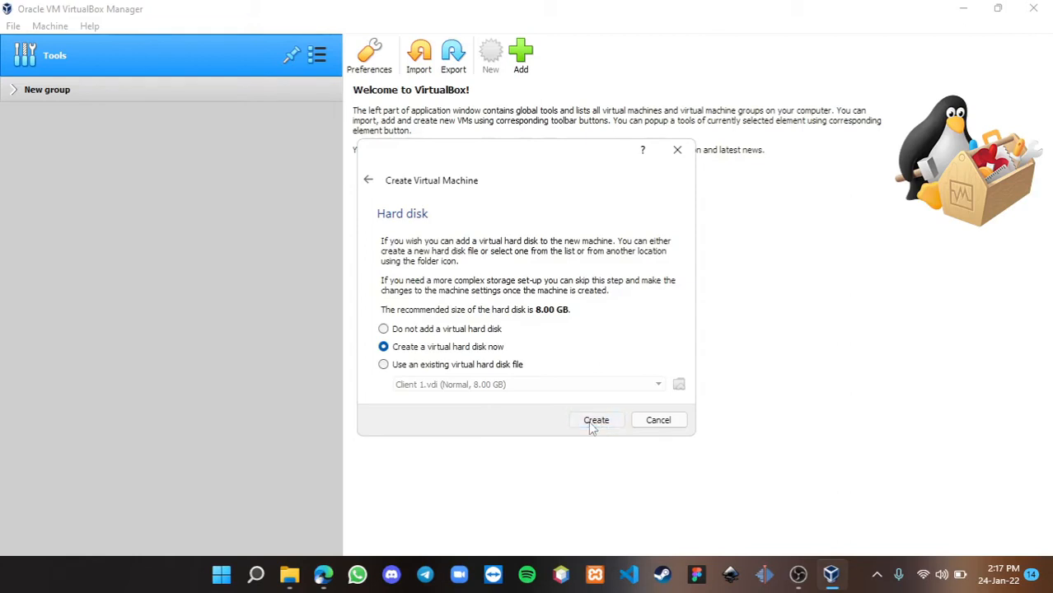
pyautogui.click(592, 423)
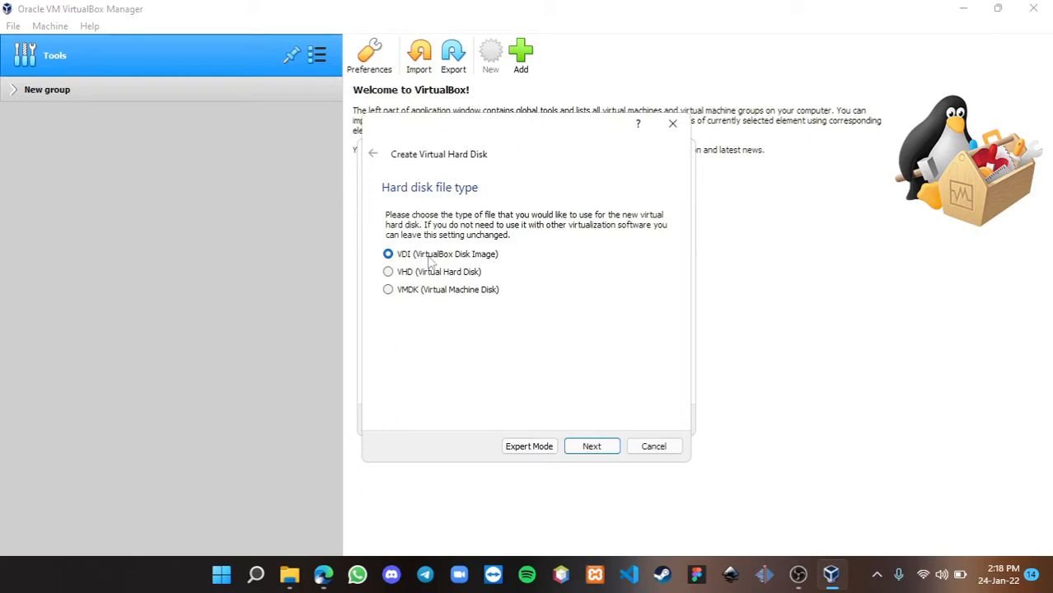
# - Create a dynamically allocated VDI disk 'AntiX Linux.vdi' of about 10.44 GB
pyautogui.click(600, 453)
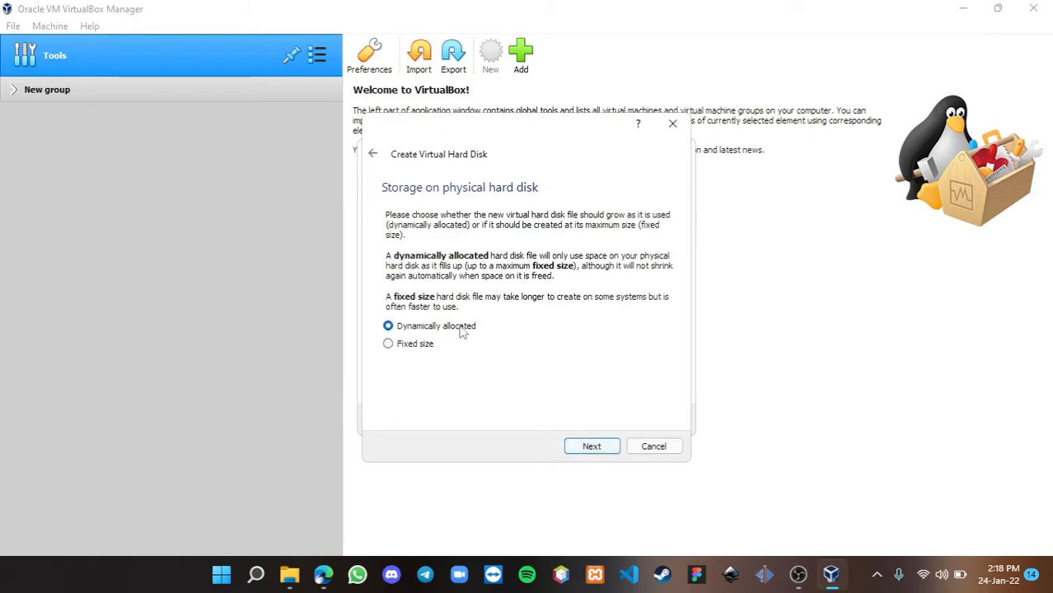
pyautogui.click(592, 453)
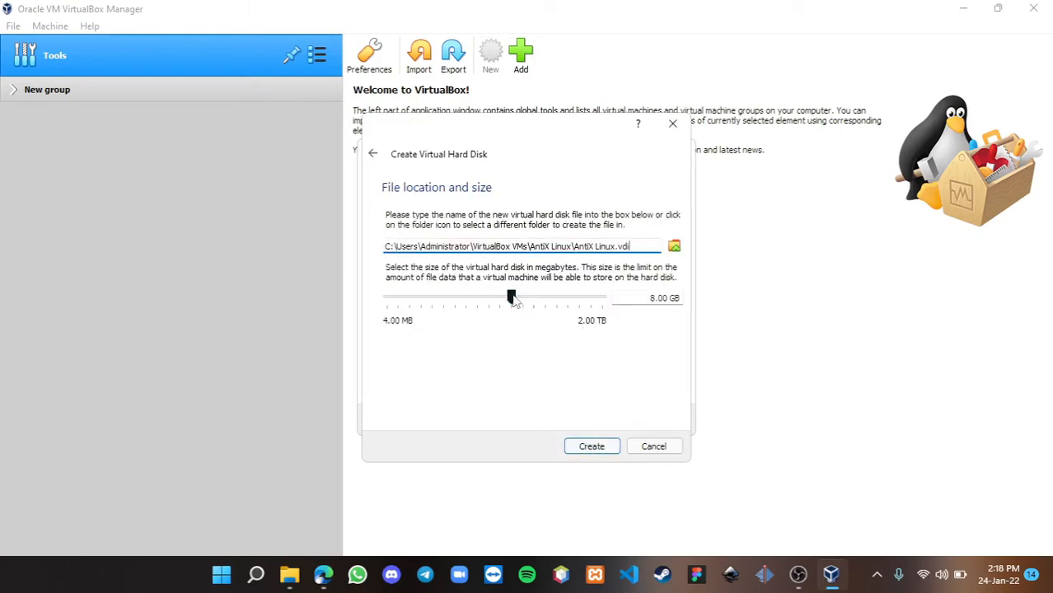
pyautogui.moveTo(511, 298); pyautogui.dragTo(514, 297)
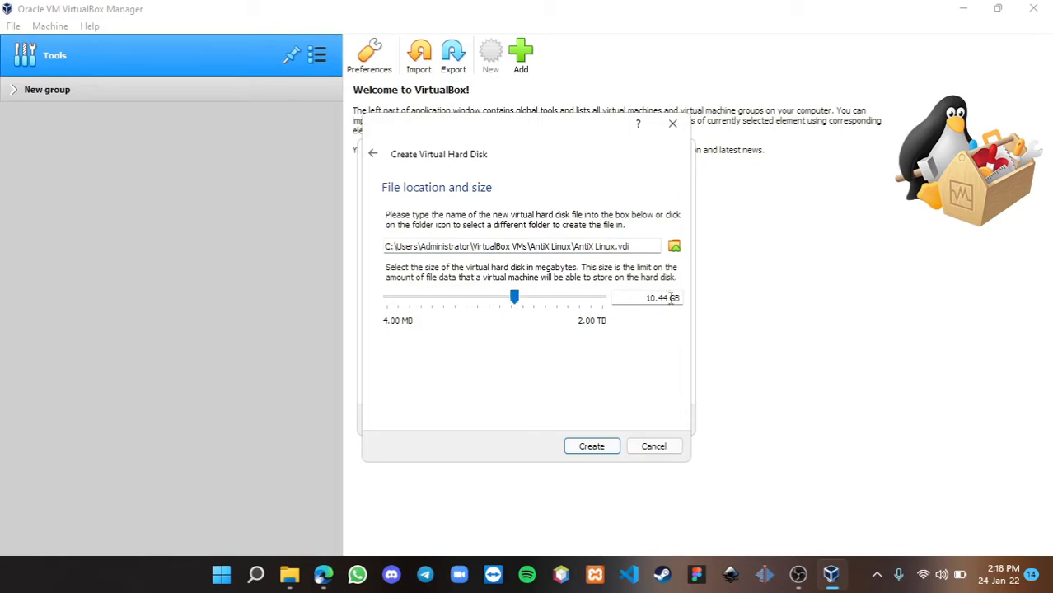
pyautogui.click(591, 446)
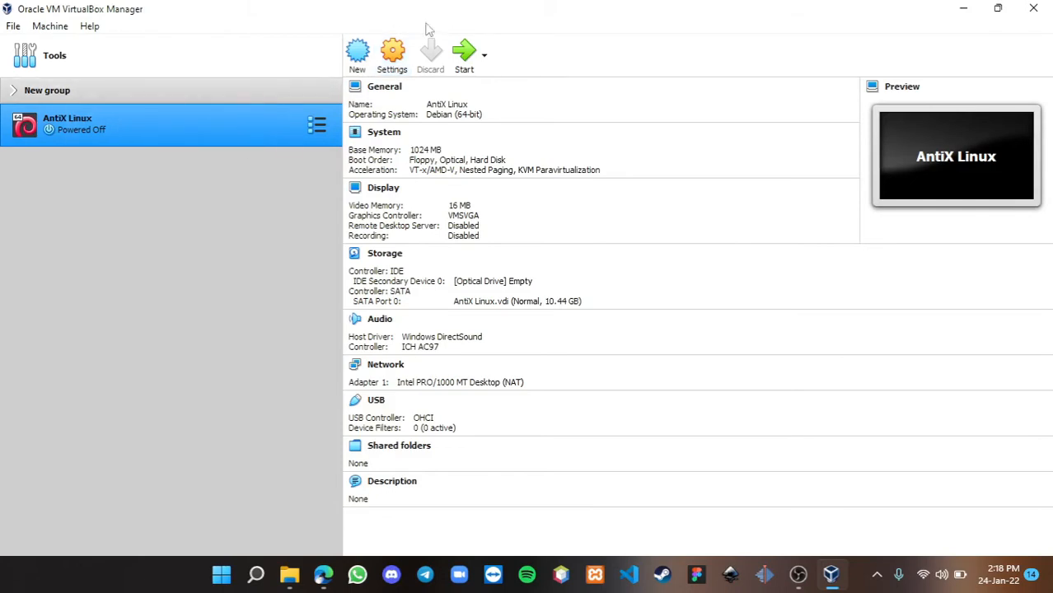
# - In AntiX Linux's Storage settings, select the empty IDE optical drive and show its disc options
pyautogui.click(393, 51)
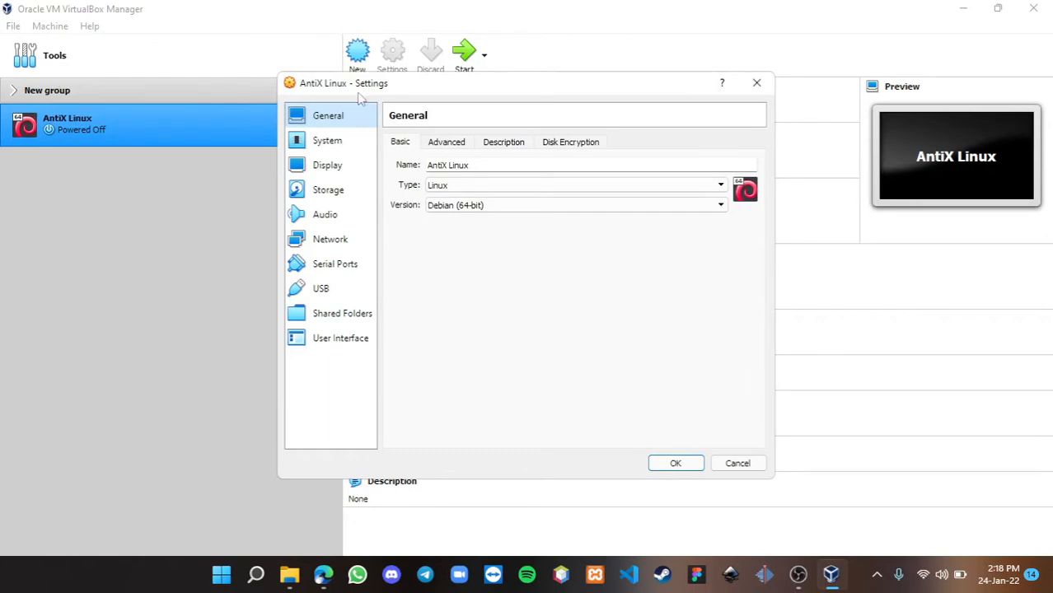
pyautogui.click(329, 194)
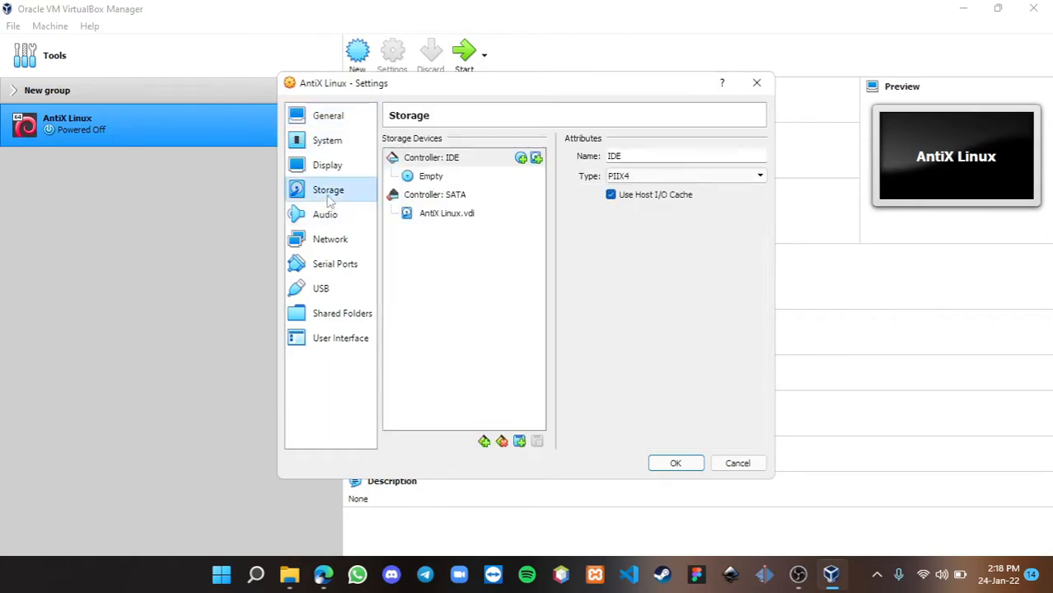
pyautogui.click(434, 181)
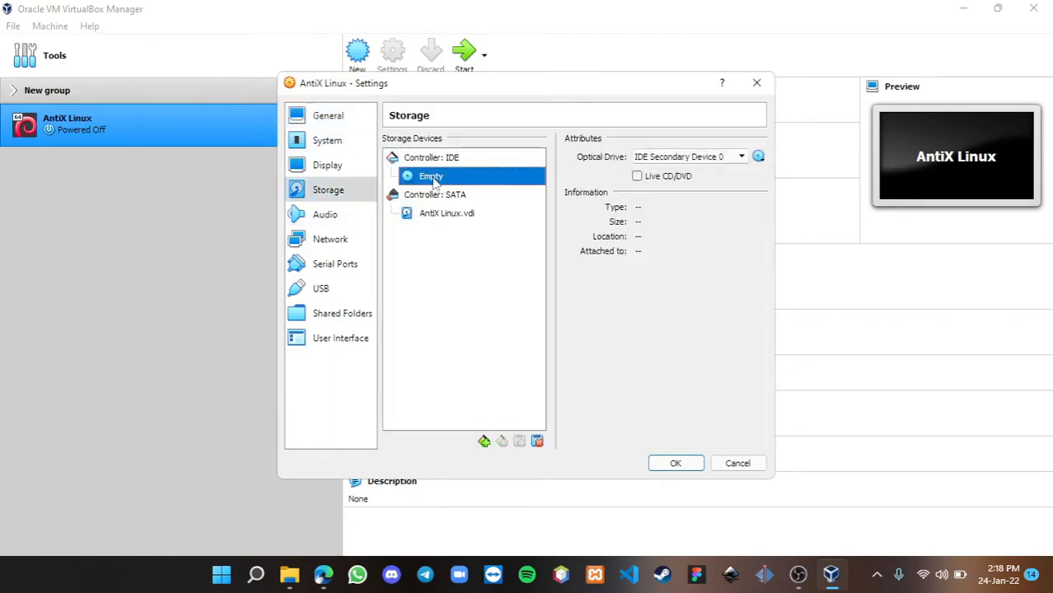
pyautogui.click(759, 158)
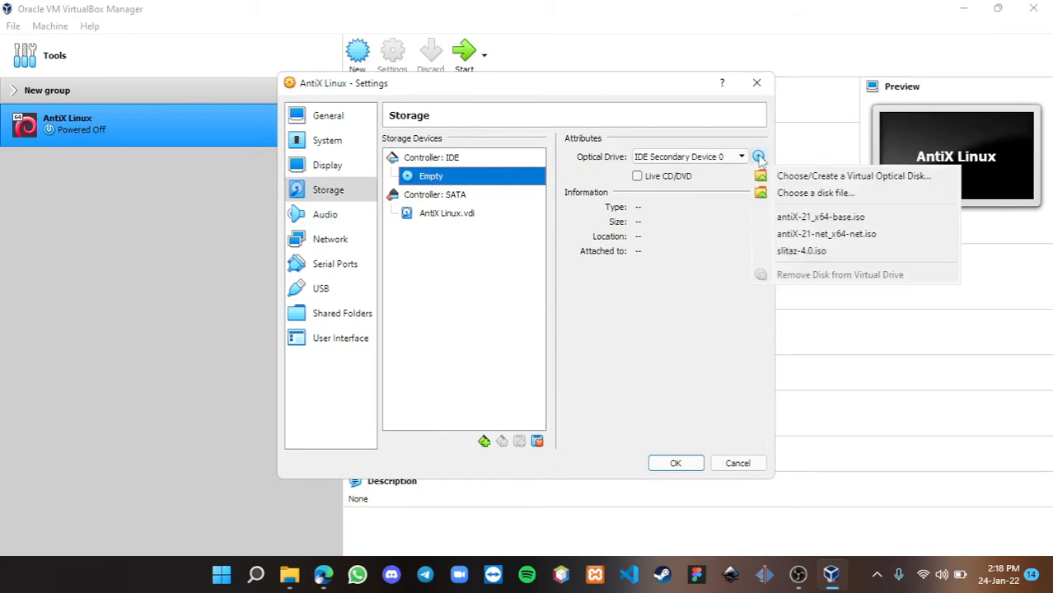
# - Load antiX-21_x64-base.iso from Videos into the optical drive, save, and start the VM
pyautogui.click(794, 195)
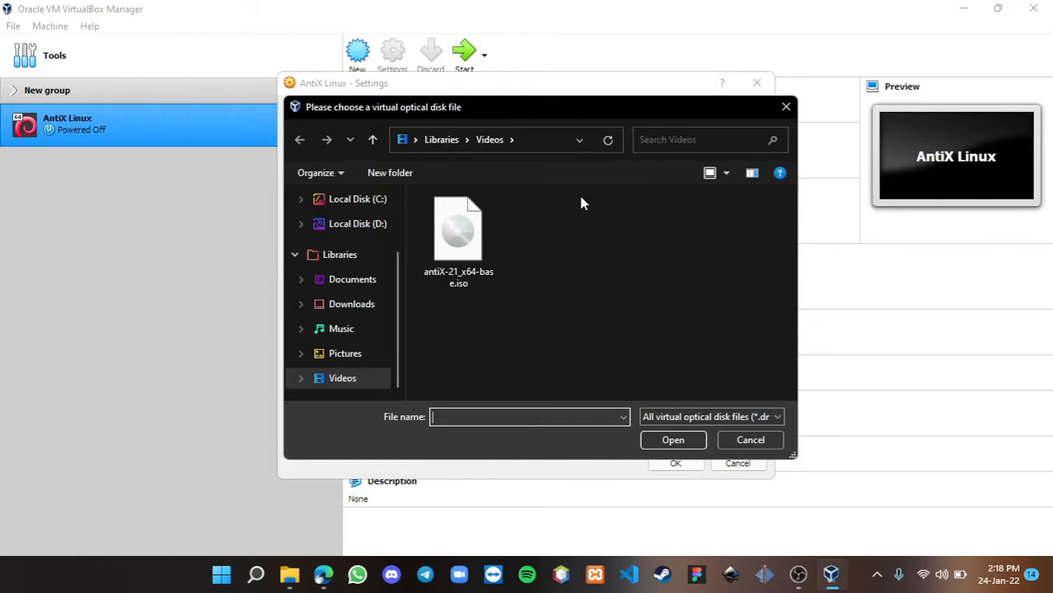
pyautogui.click(458, 237)
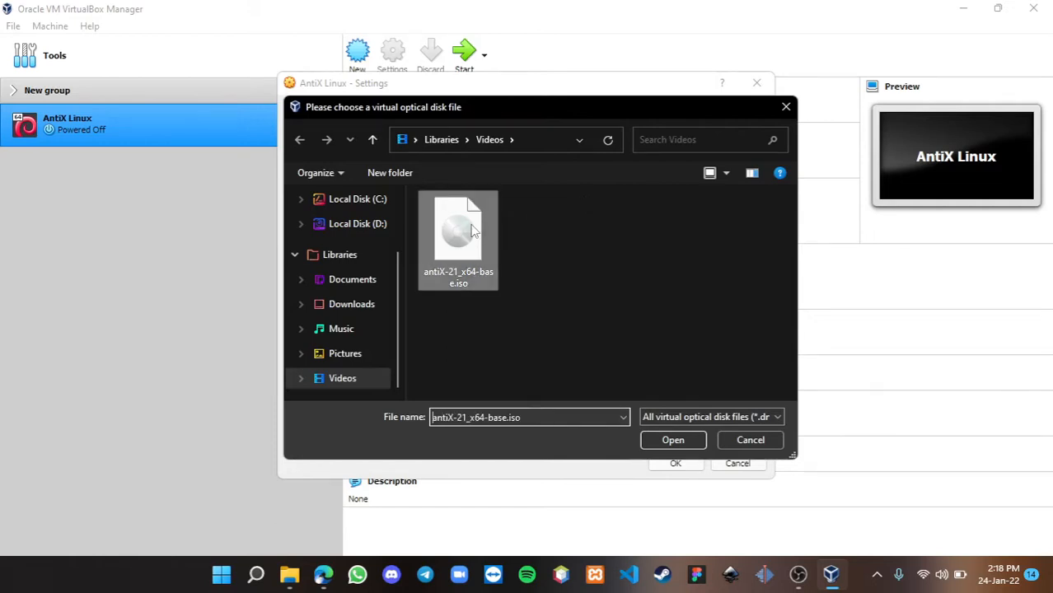
pyautogui.click(671, 439)
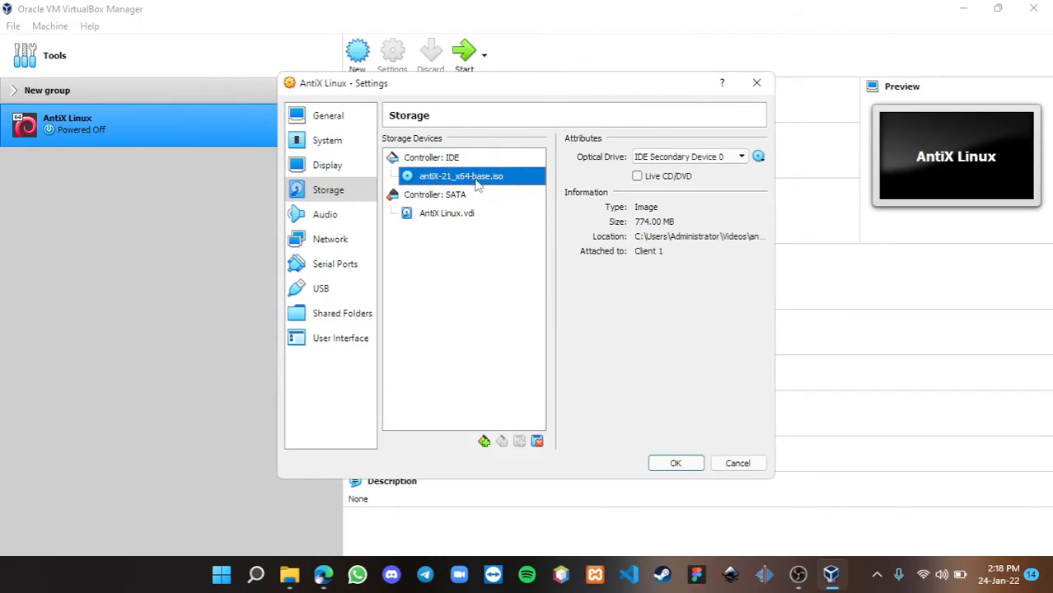
pyautogui.click(677, 464)
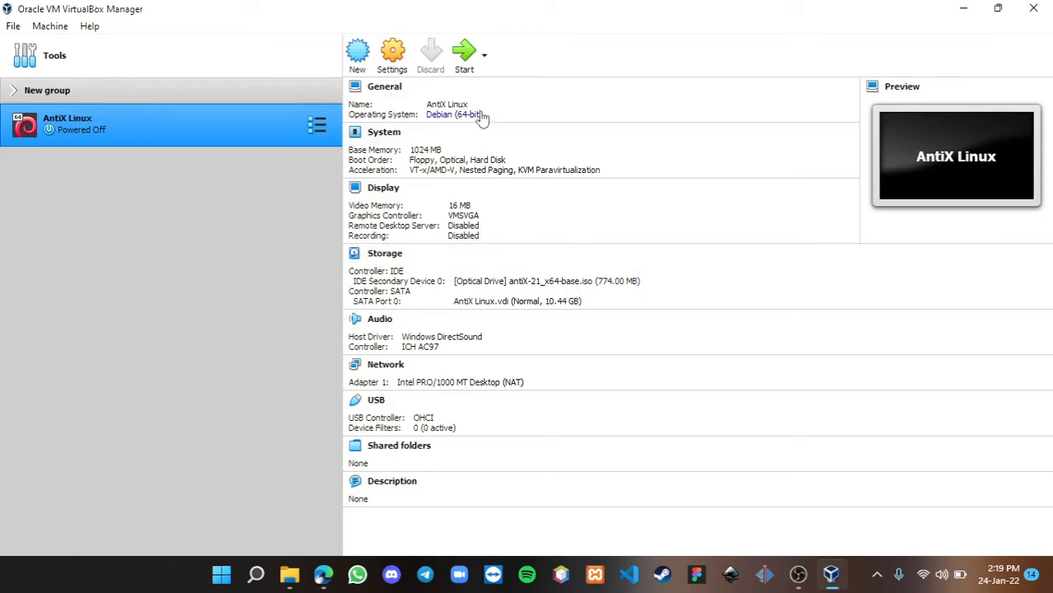
pyautogui.click(464, 54)
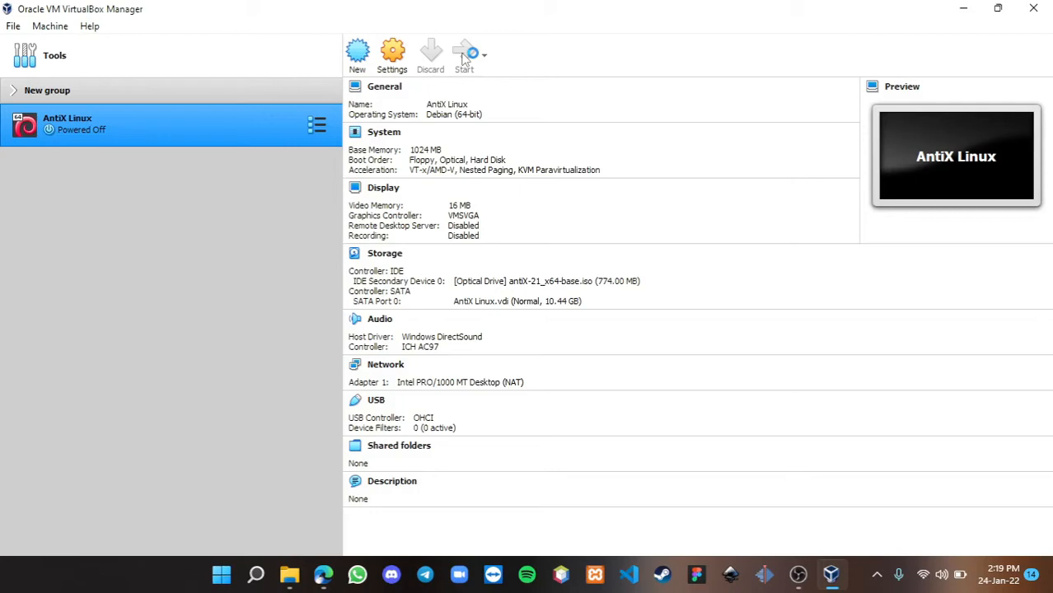
# - Bring the AntiX Linux VM window to the front and move it up into view
pyautogui.click(798, 574)
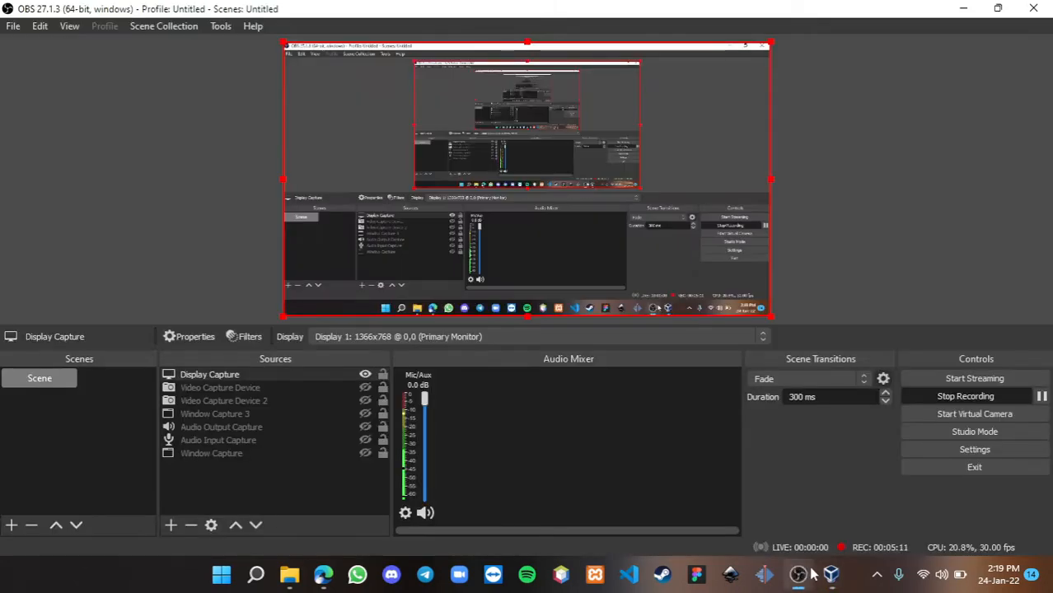
pyautogui.moveTo(830, 577)
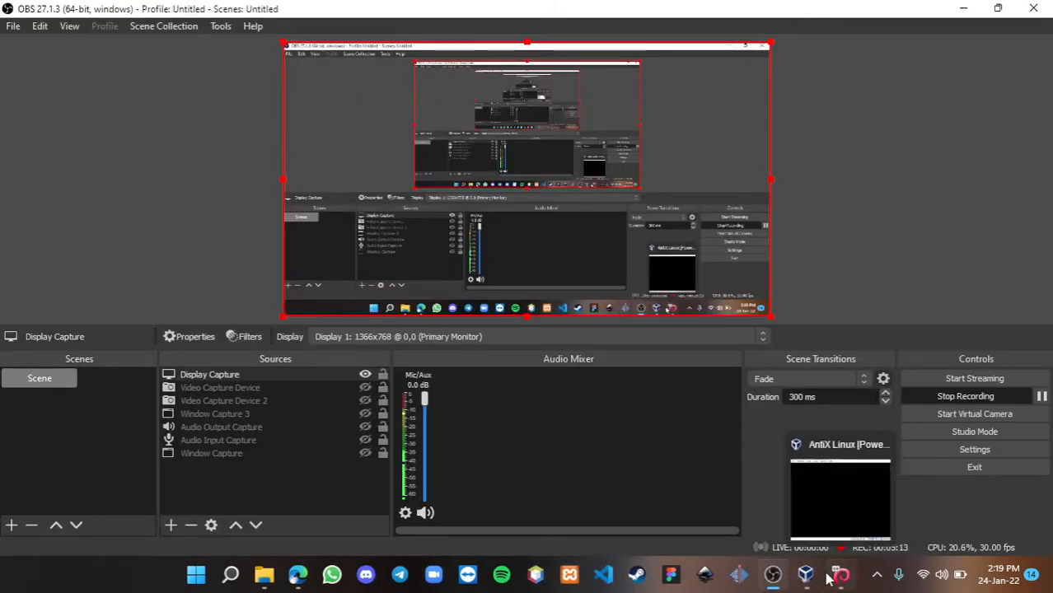
pyautogui.click(830, 577)
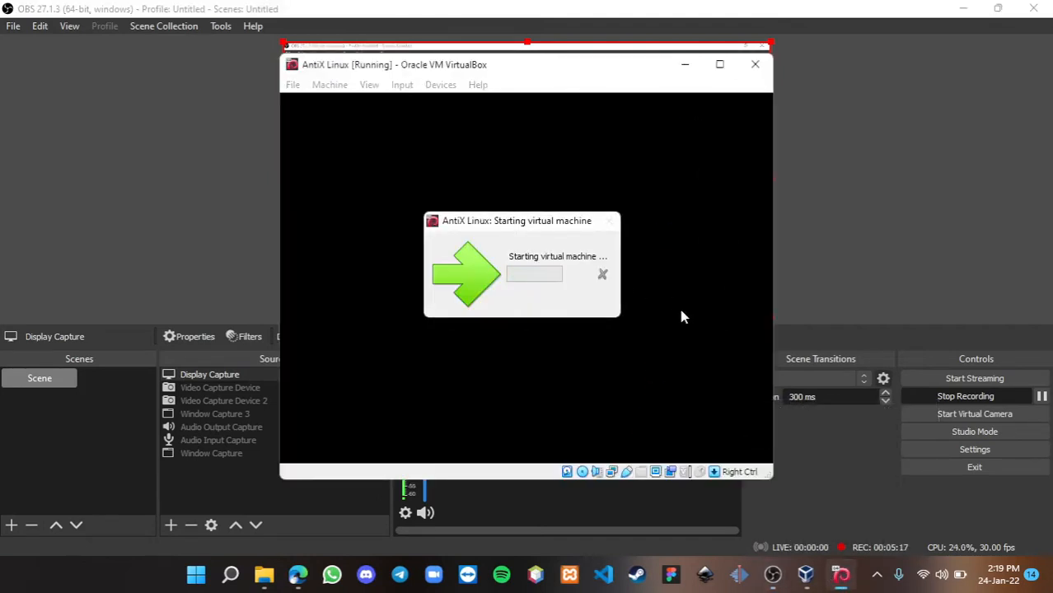
pyautogui.click(805, 577)
pyautogui.click(834, 579)
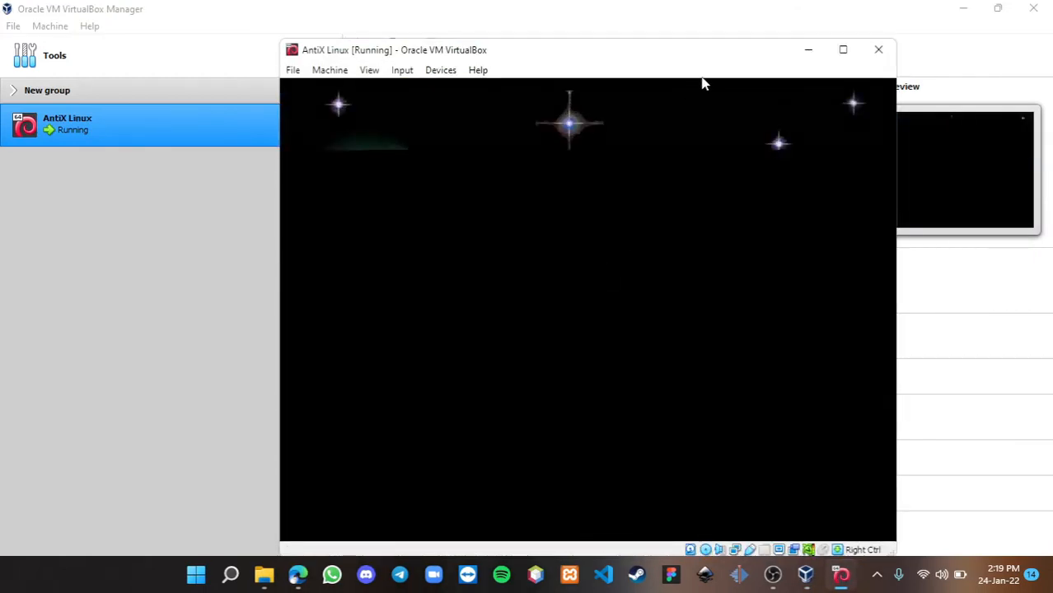
pyautogui.moveTo(692, 64); pyautogui.dragTo(677, 33)
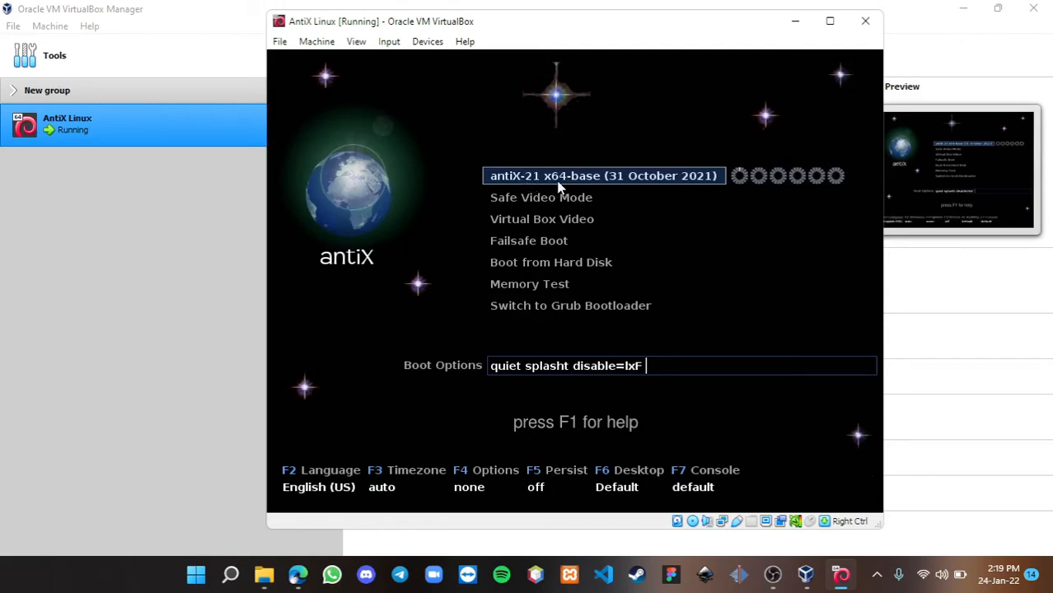
# - Boot the antiX-21 x64-base live entry, repositioning the VM window while the desktop loads
pyautogui.press('Return')
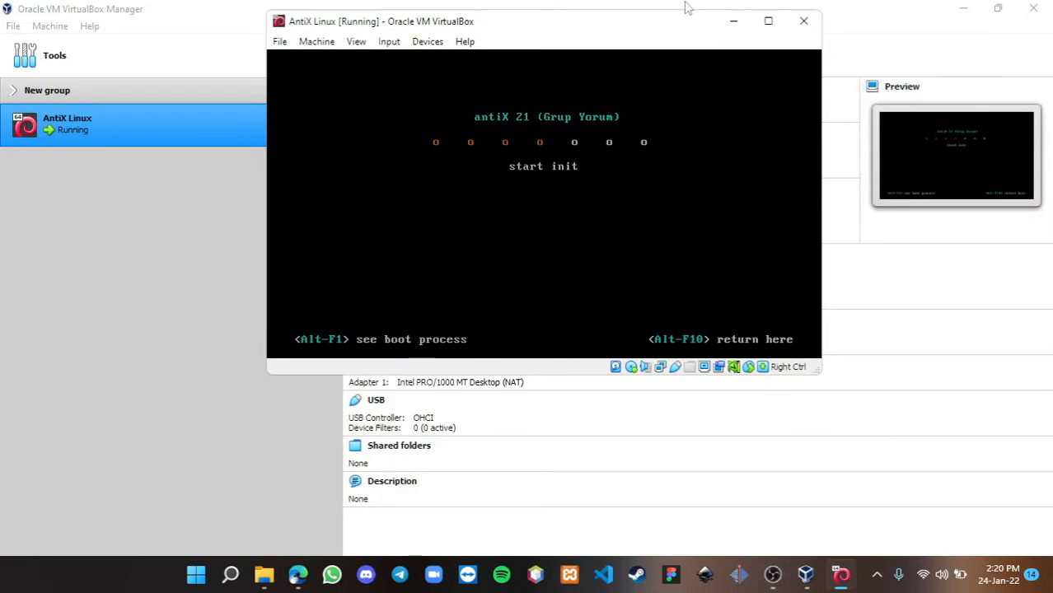
pyautogui.moveTo(659, 22); pyautogui.dragTo(681, 54)
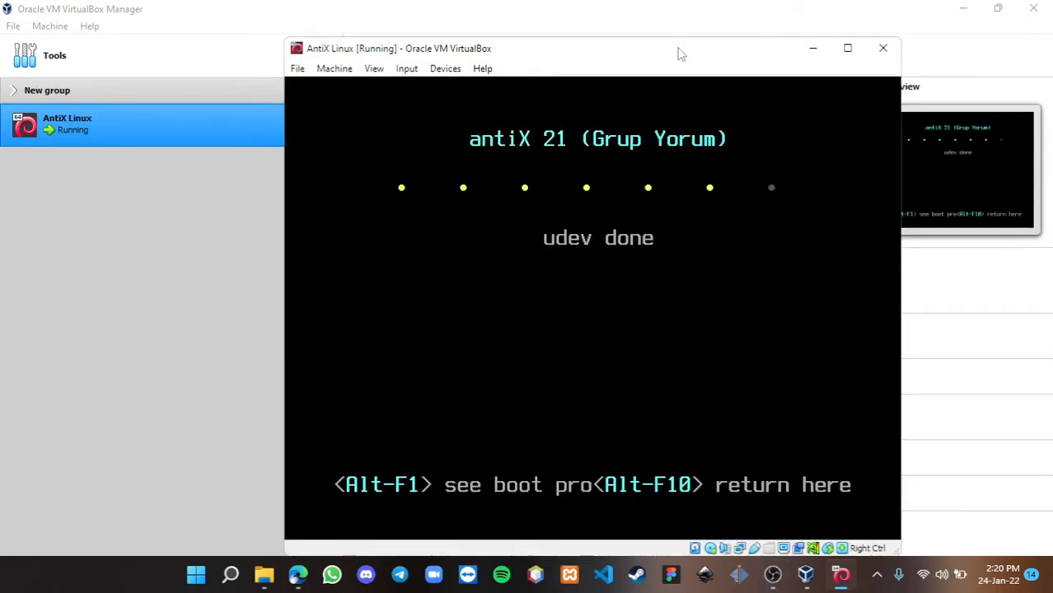
pyautogui.moveTo(680, 53); pyautogui.dragTo(677, 39)
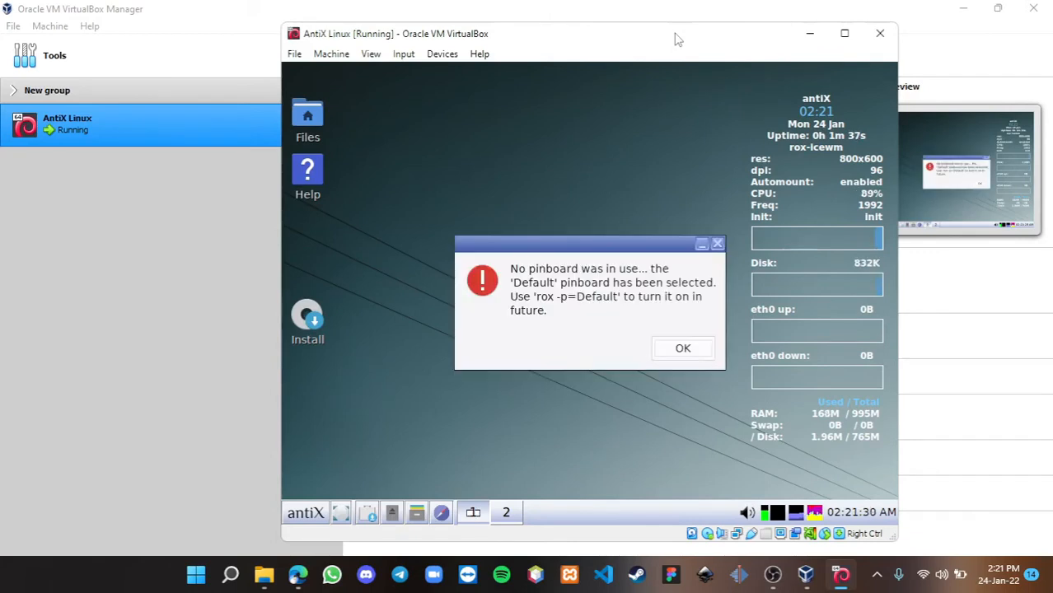
# - Dismiss the 'No pinboard was in use' notice and launch the antiX installer from the Install icon
pyautogui.click(673, 349)
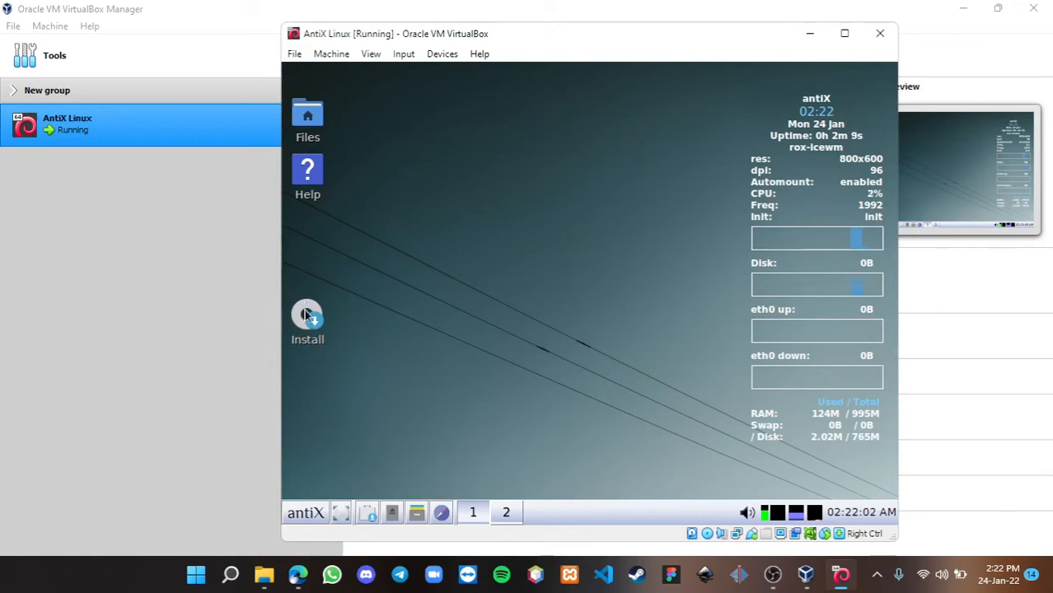
pyautogui.click(304, 309)
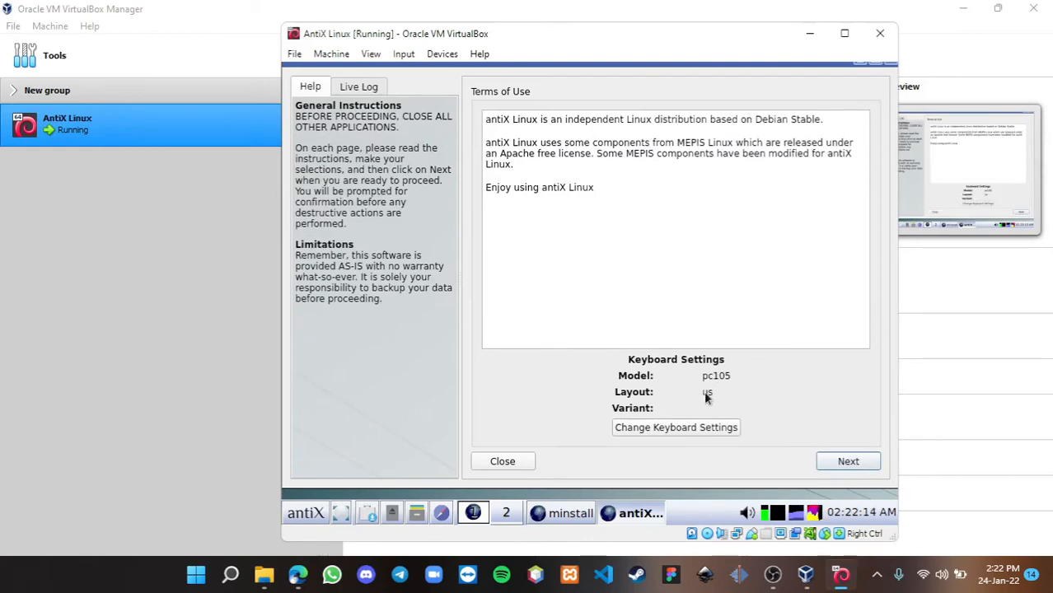
# - Accept the terms, keep Regular install on the entire sda disk, and approve formatting it
pyautogui.click(843, 465)
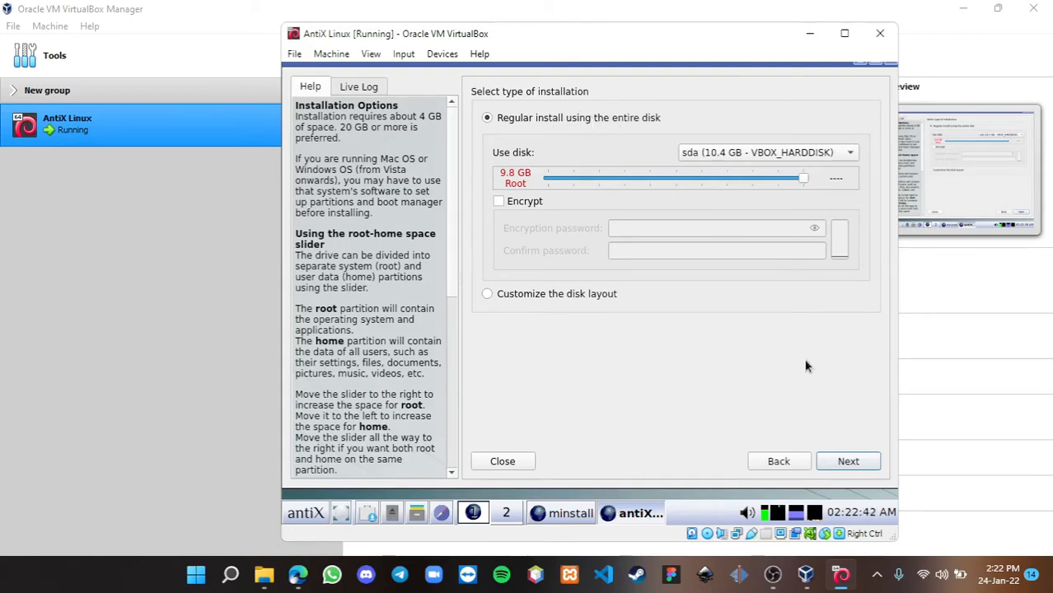
pyautogui.click(737, 159)
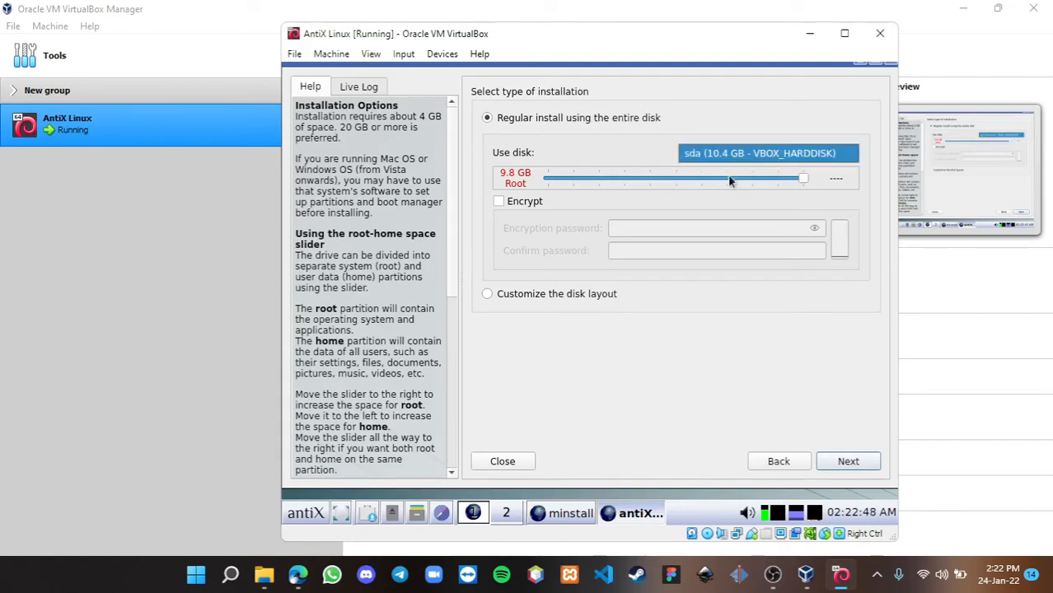
pyautogui.click(667, 151)
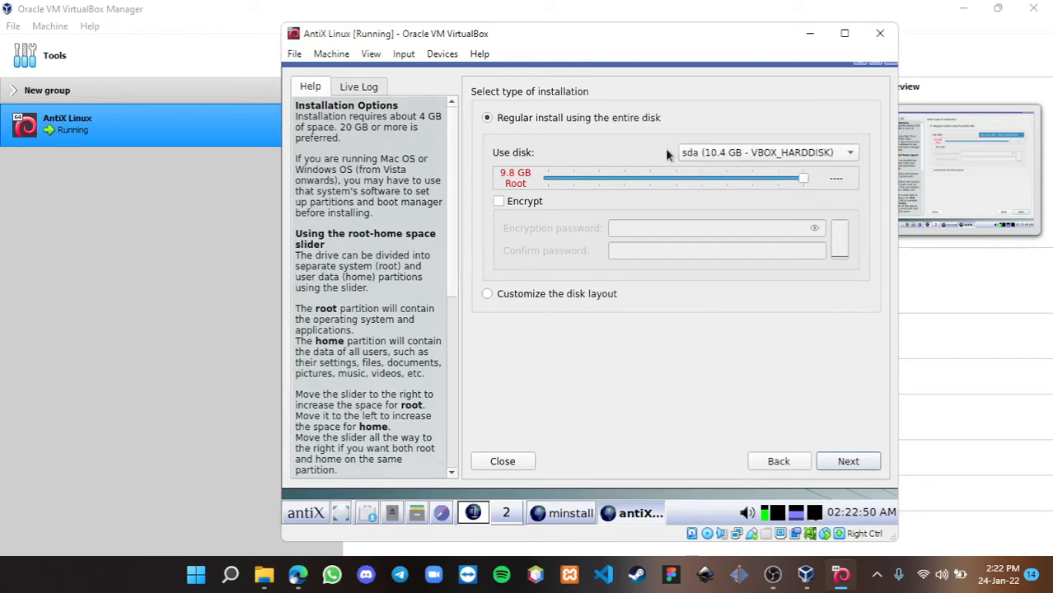
pyautogui.click(756, 152)
pyautogui.click(621, 162)
pyautogui.click(847, 463)
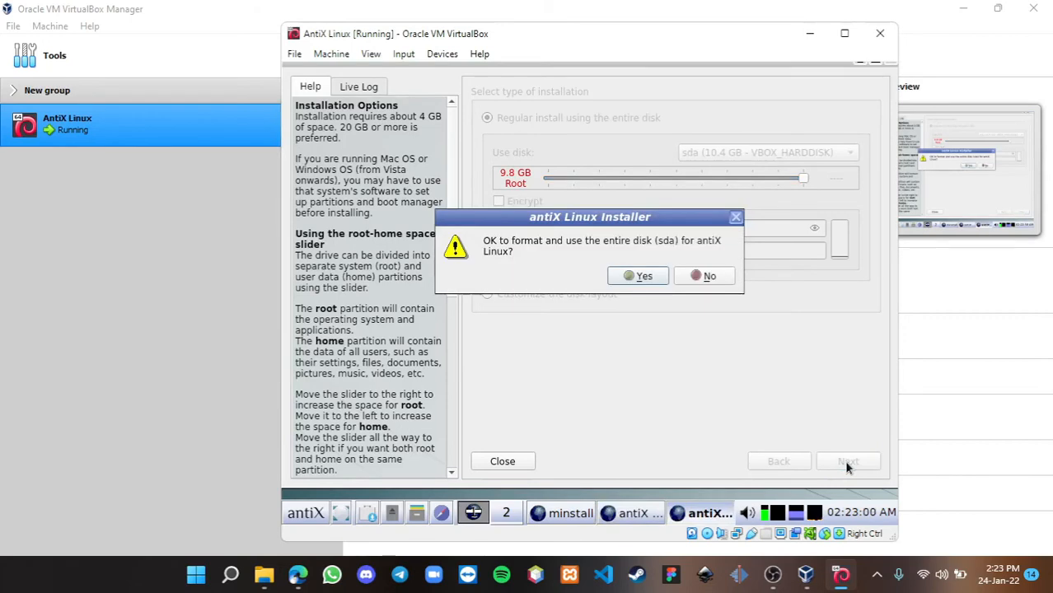
pyautogui.click(643, 277)
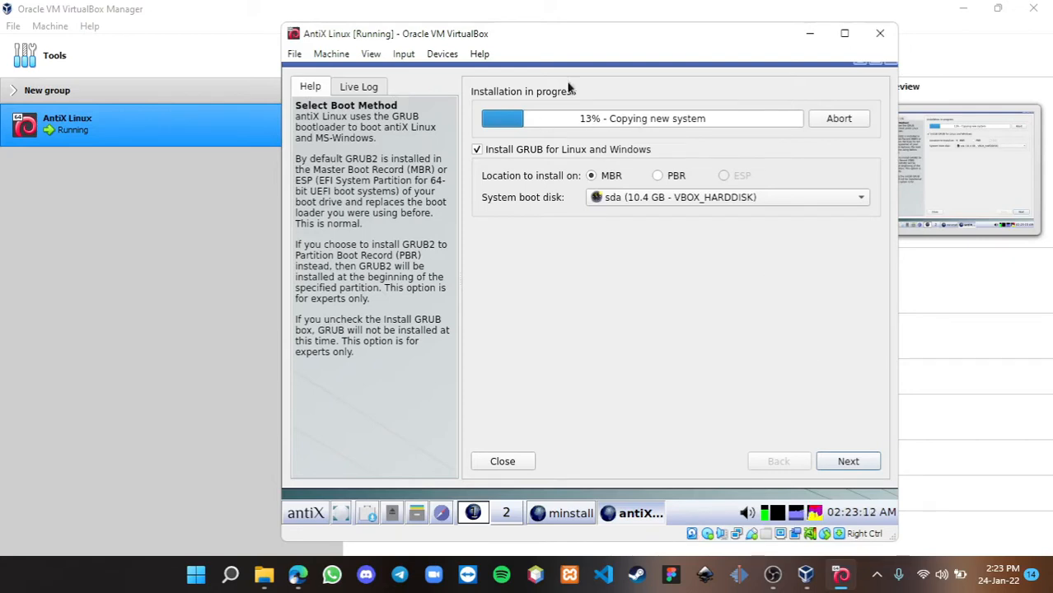
# - Change the computer name from antix1 to AntiX
pyautogui.click(829, 463)
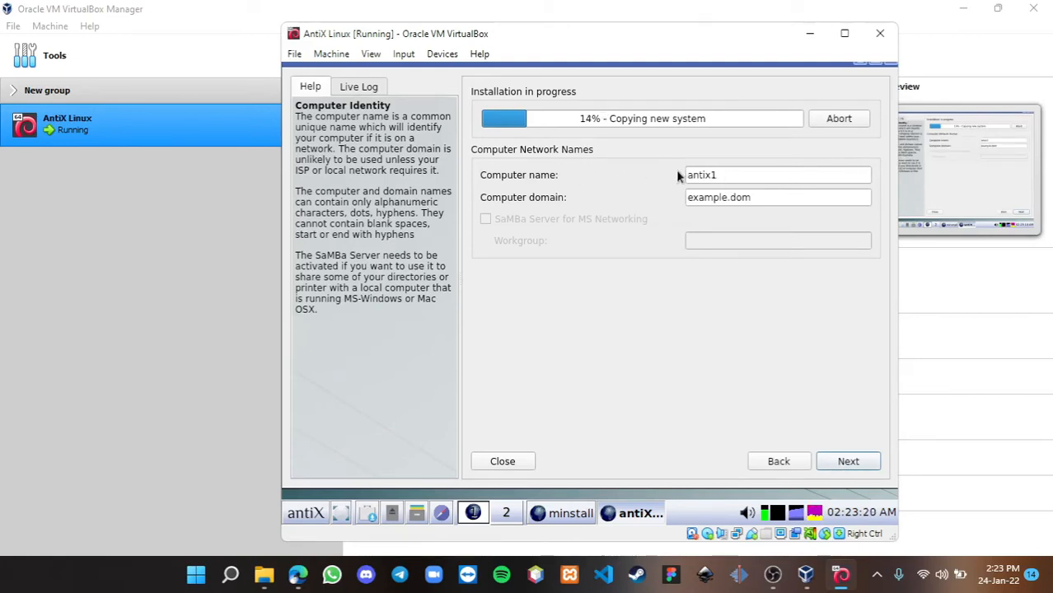
pyautogui.click(733, 178)
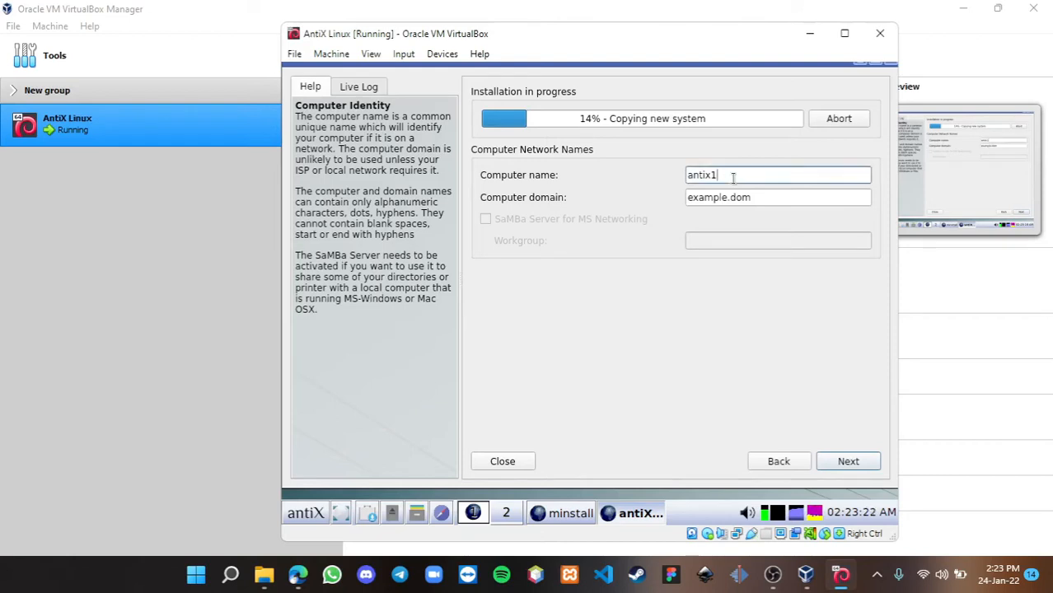
pyautogui.press('BackSpace')
pyautogui.press('BackSpace')
pyautogui.press('BackSpace')
pyautogui.press('BackSpace')
pyautogui.press('BackSpace')
pyautogui.press('BackSpace')
pyautogui.write('AntiX')
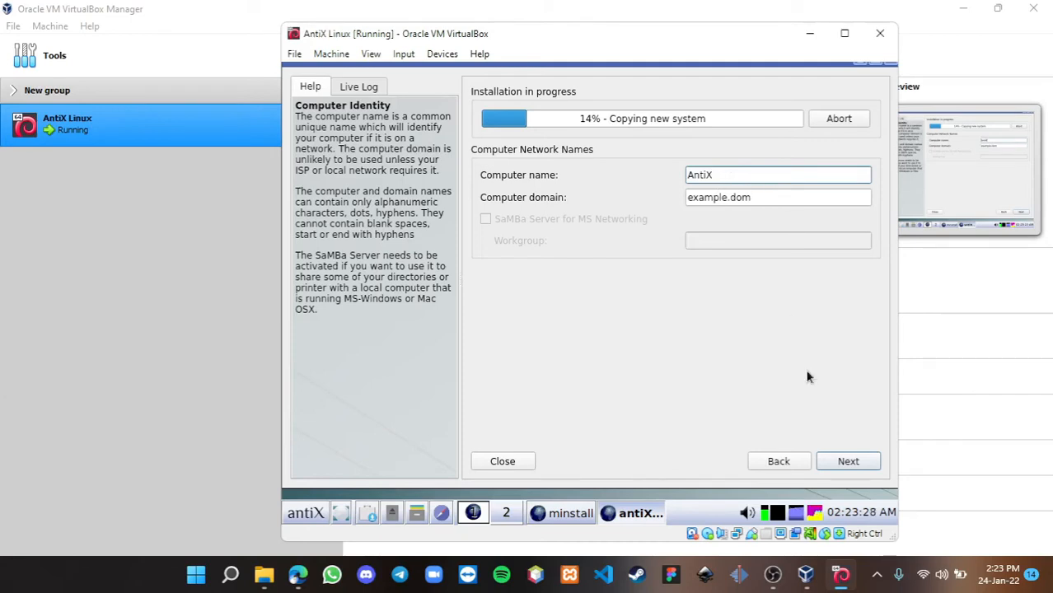
# - Set the timezone to Asia/Jakarta, use local time for the system clock, and choose 24-hour format
pyautogui.click(852, 464)
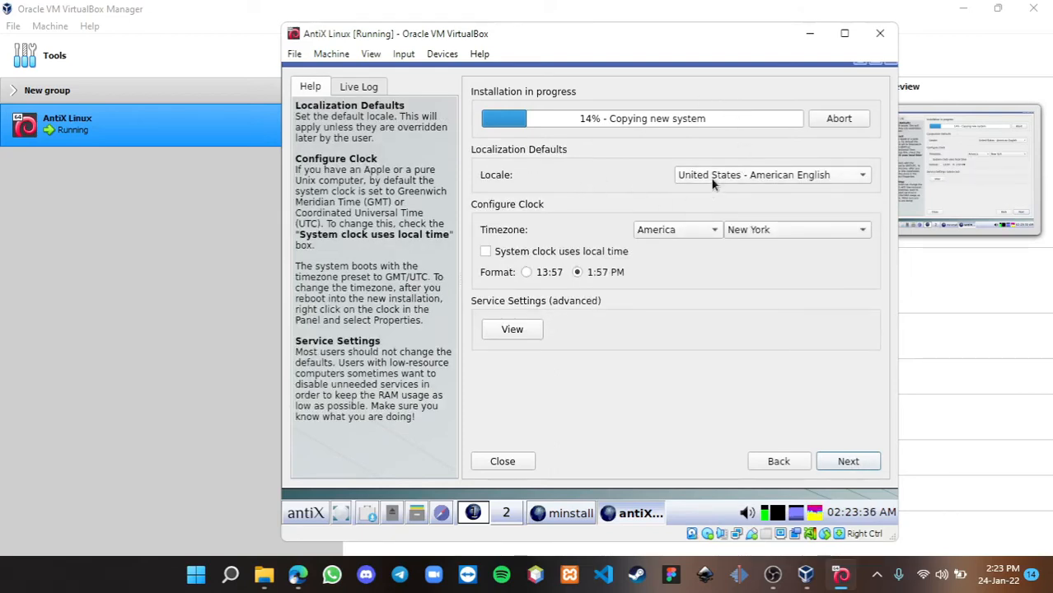
pyautogui.click(669, 231)
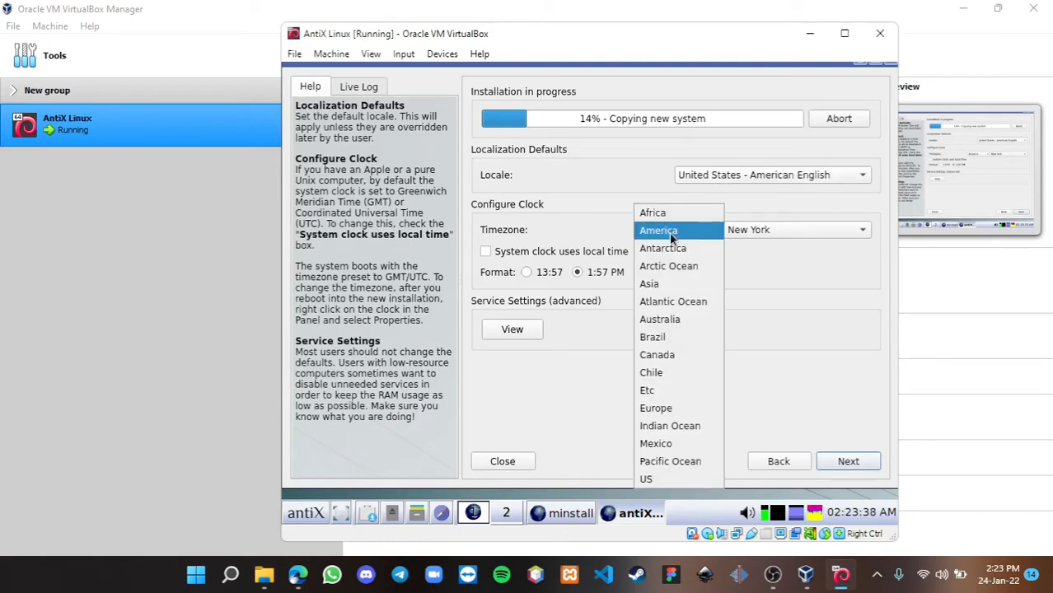
pyautogui.click(663, 284)
pyautogui.click(812, 228)
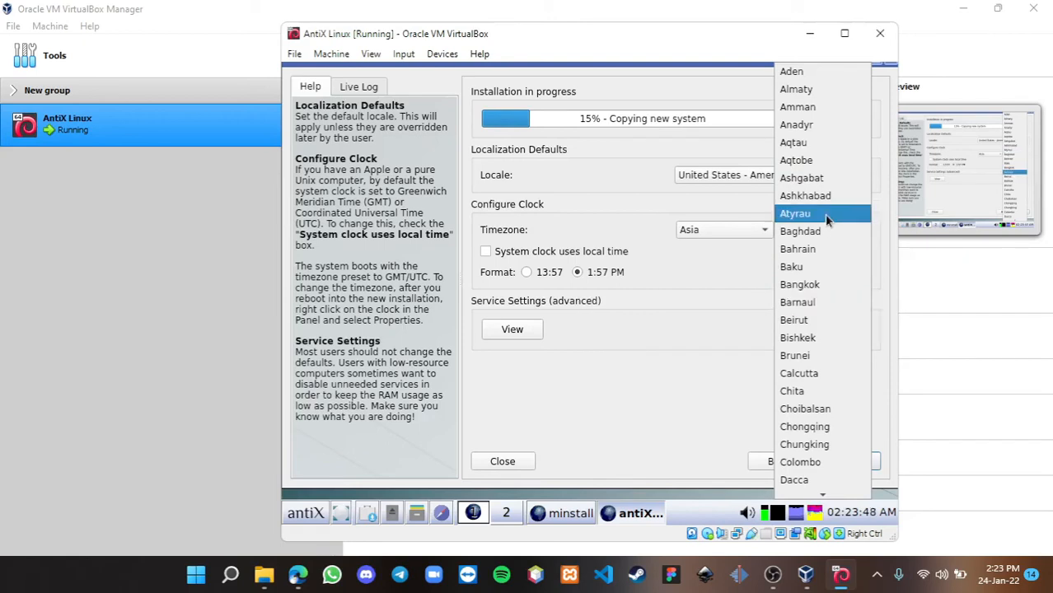
pyautogui.press('j')
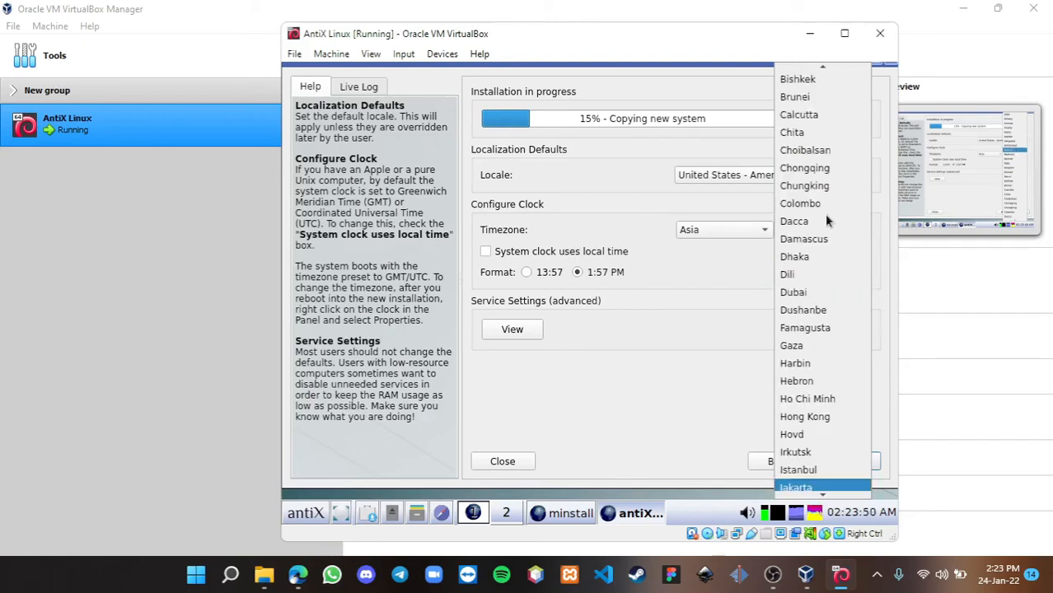
pyautogui.press('k')
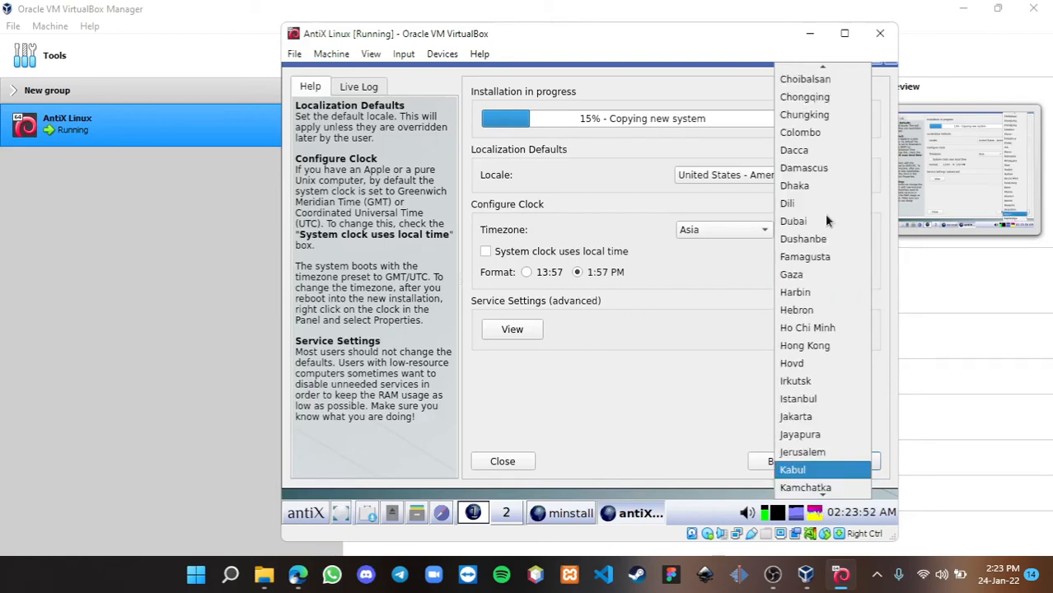
pyautogui.click(794, 420)
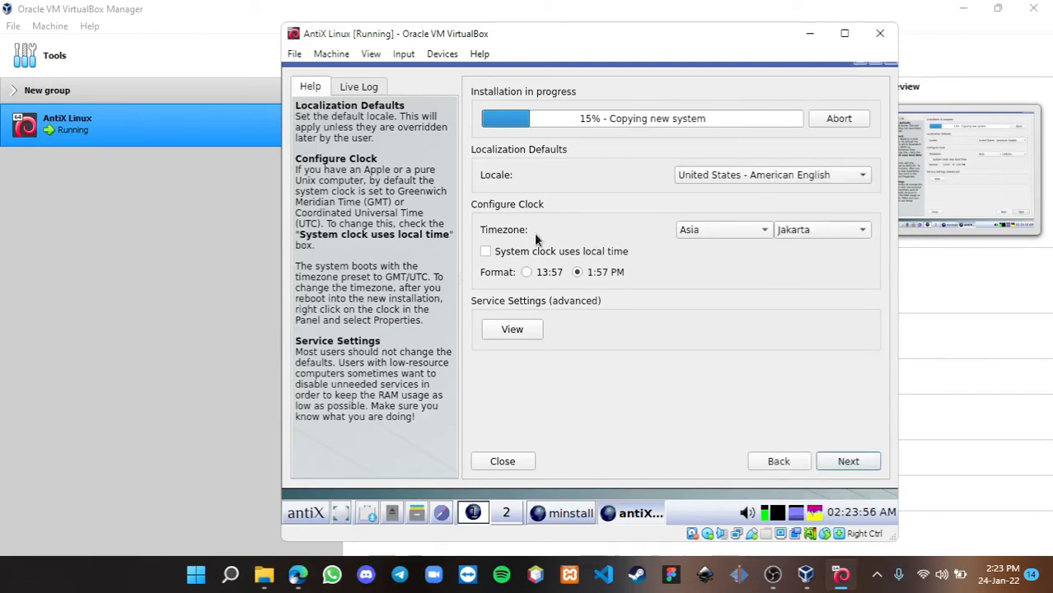
pyautogui.click(487, 252)
pyautogui.click(532, 273)
# - Enter the default user's login name and type the user password twice
pyautogui.click(847, 463)
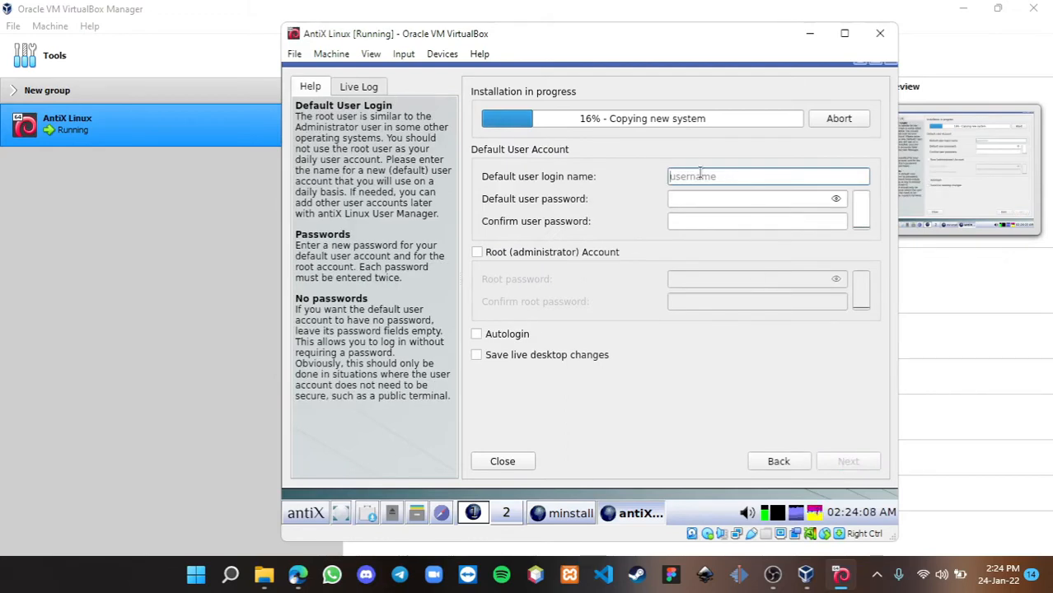
pyautogui.write('Ga')
pyautogui.write('ld')
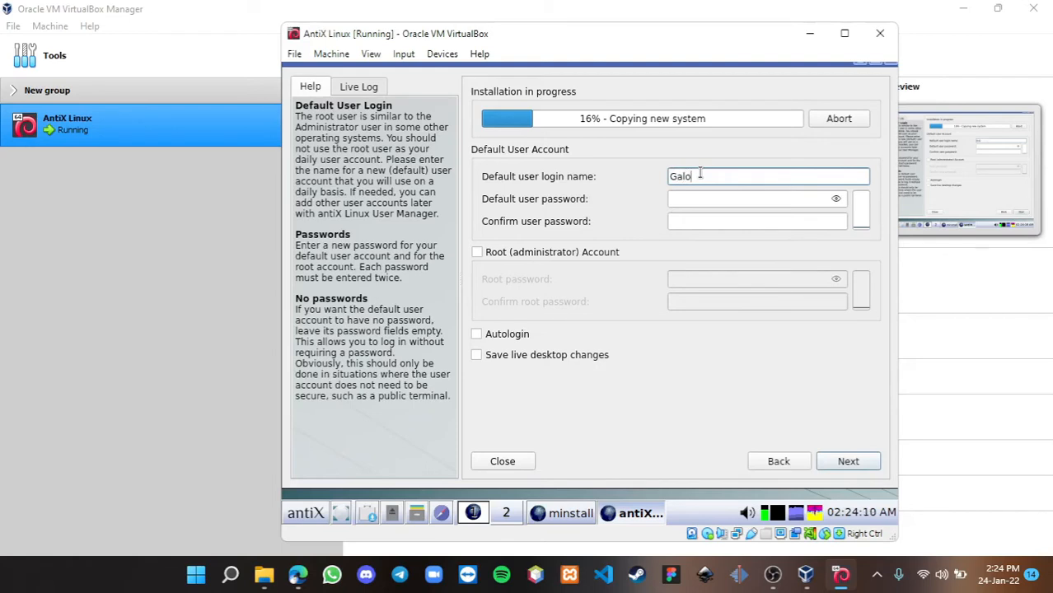
pyautogui.write('h')
pyautogui.press('BackSpace')
pyautogui.press('BackSpace')
pyautogui.write('ih Zuhur Pambudi')
pyautogui.click(694, 200)
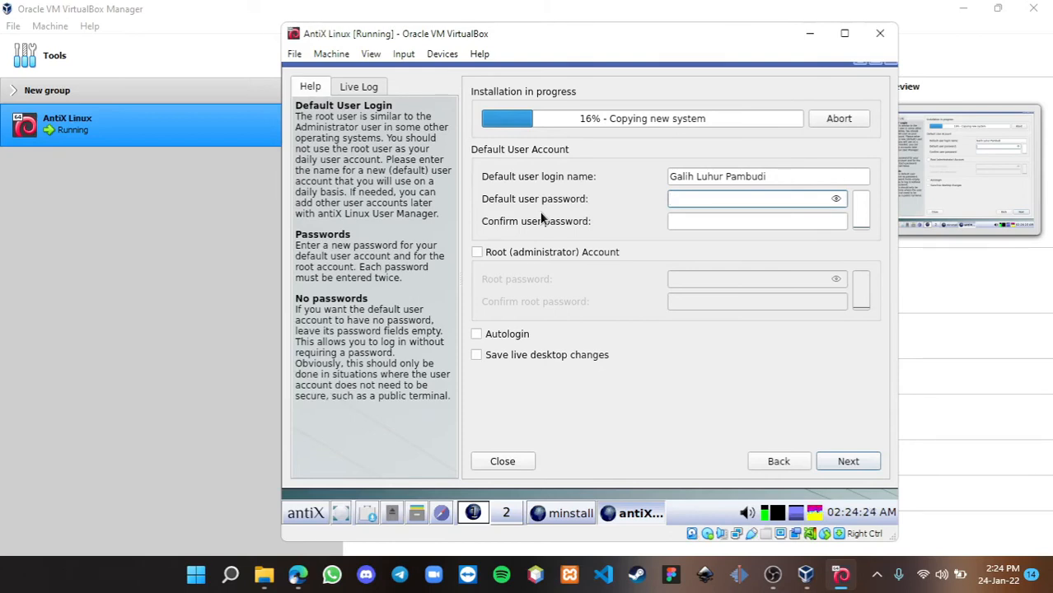
pyautogui.write('●●●')
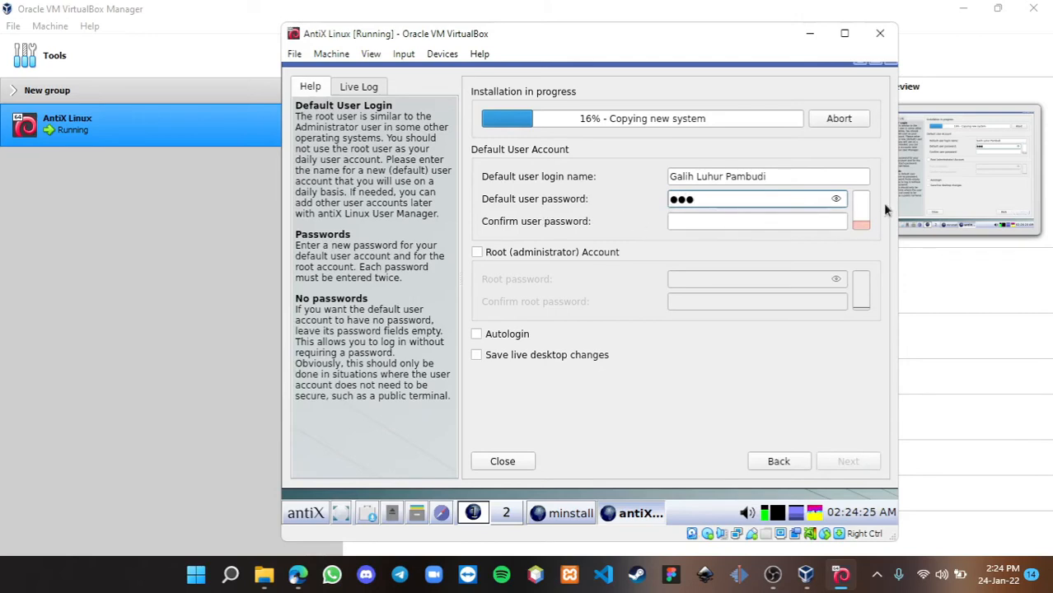
pyautogui.click(785, 225)
pyautogui.write('●●●')
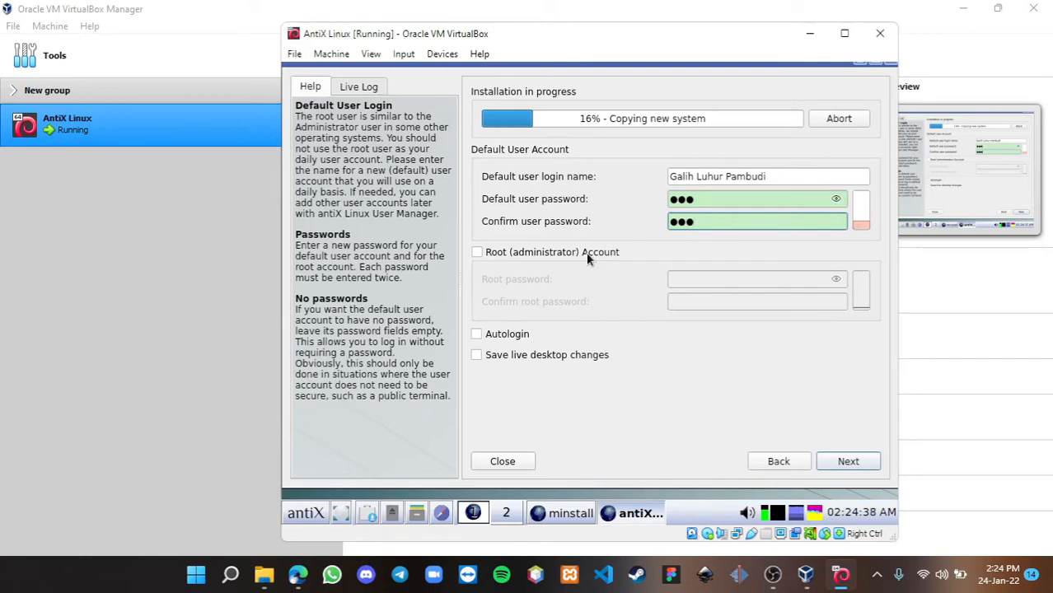
# - Enable the root administrator account, enter its password twice, and try to continue
pyautogui.click(585, 252)
pyautogui.click(699, 283)
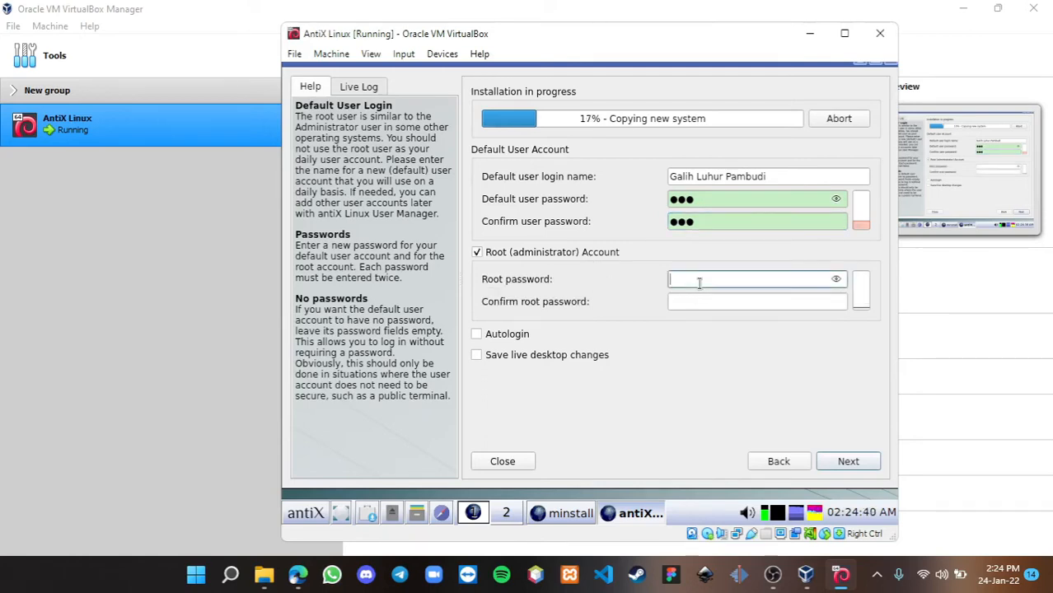
pyautogui.write('12345')
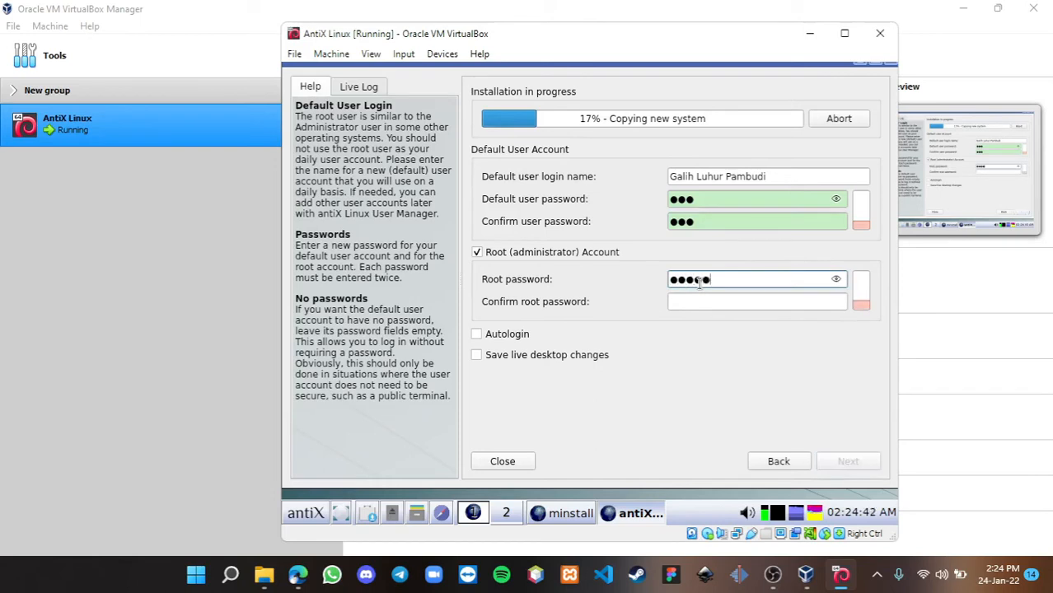
pyautogui.click(698, 301)
pyautogui.write('12345')
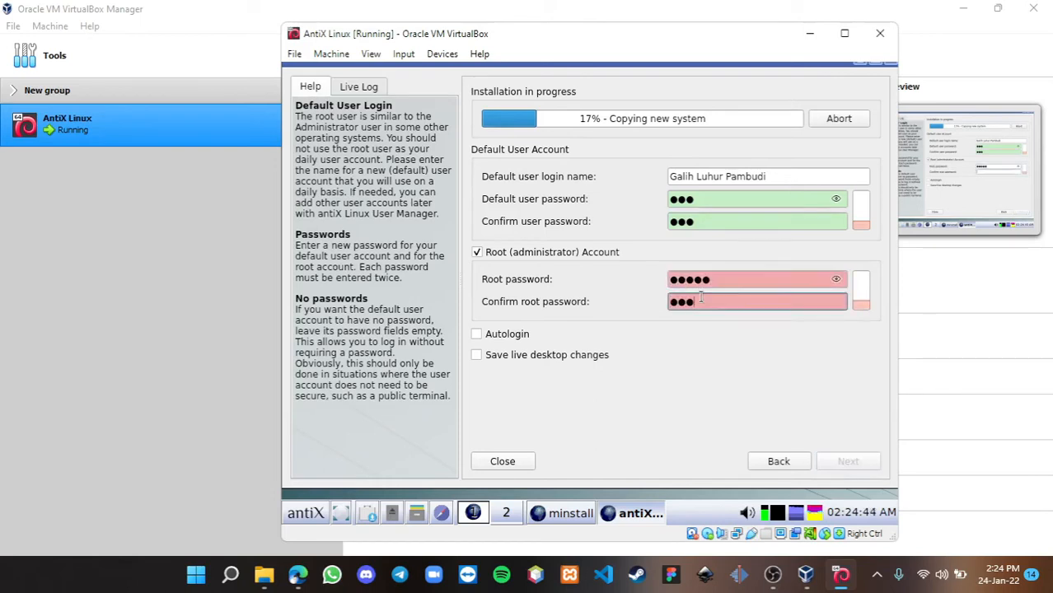
pyautogui.press('BackSpace')
pyautogui.press('BackSpace')
pyautogui.press('BackSpace')
pyautogui.press('BackSpace')
pyautogui.press('BackSpace')
pyautogui.write('123')
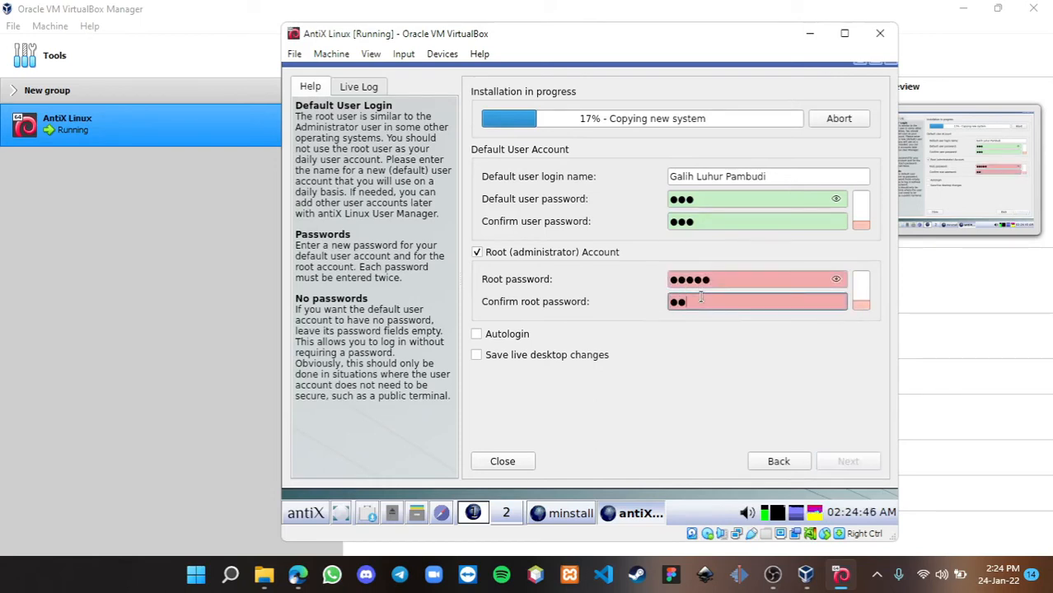
pyautogui.write('45')
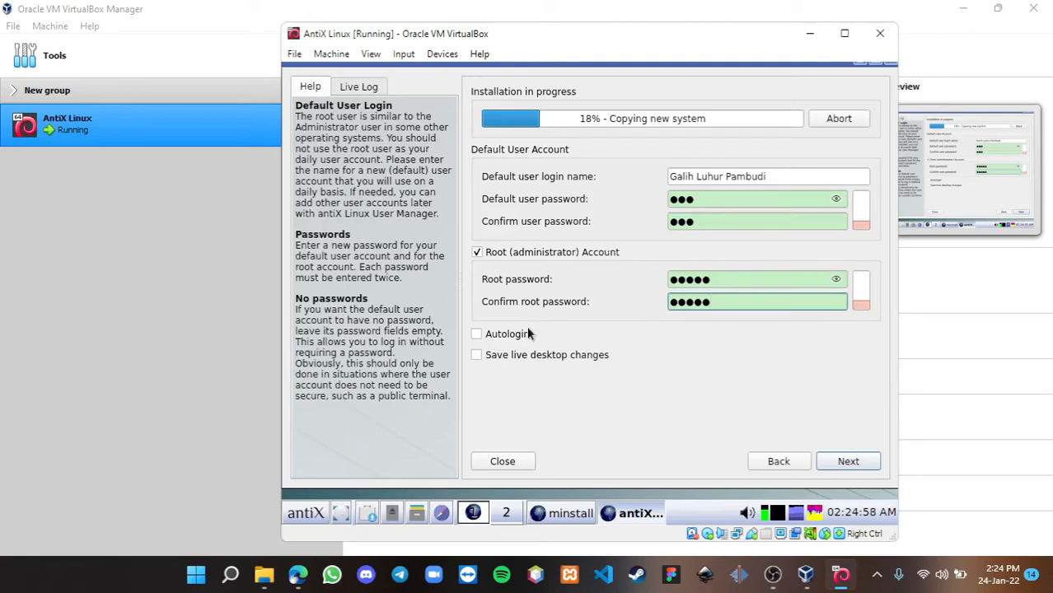
pyautogui.click(502, 334)
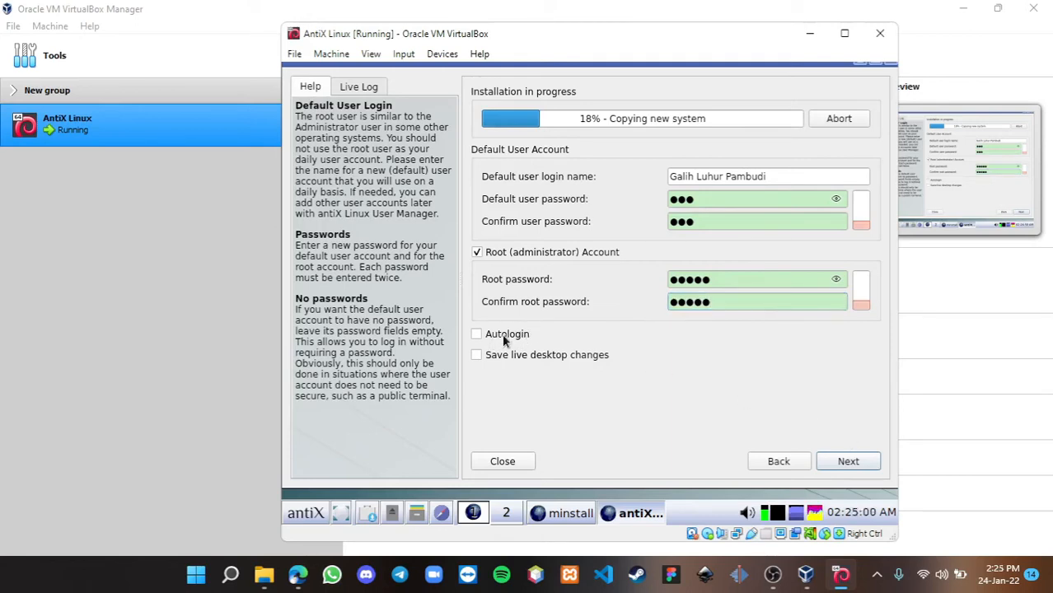
pyautogui.click(848, 463)
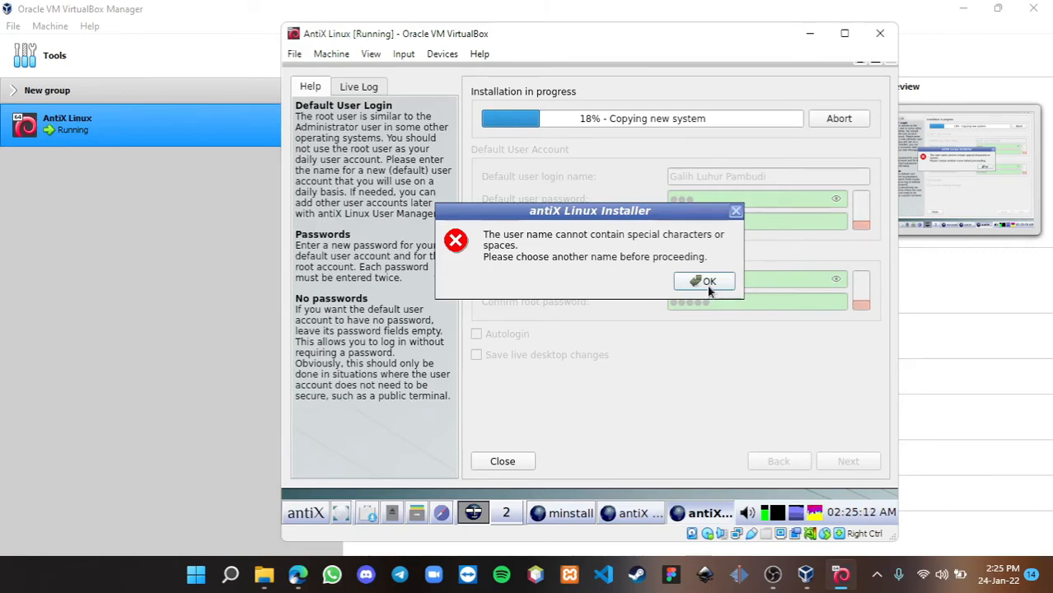
# - Dismiss the invalid user name error, delete both spaces from the login name, and continue
pyautogui.click(709, 284)
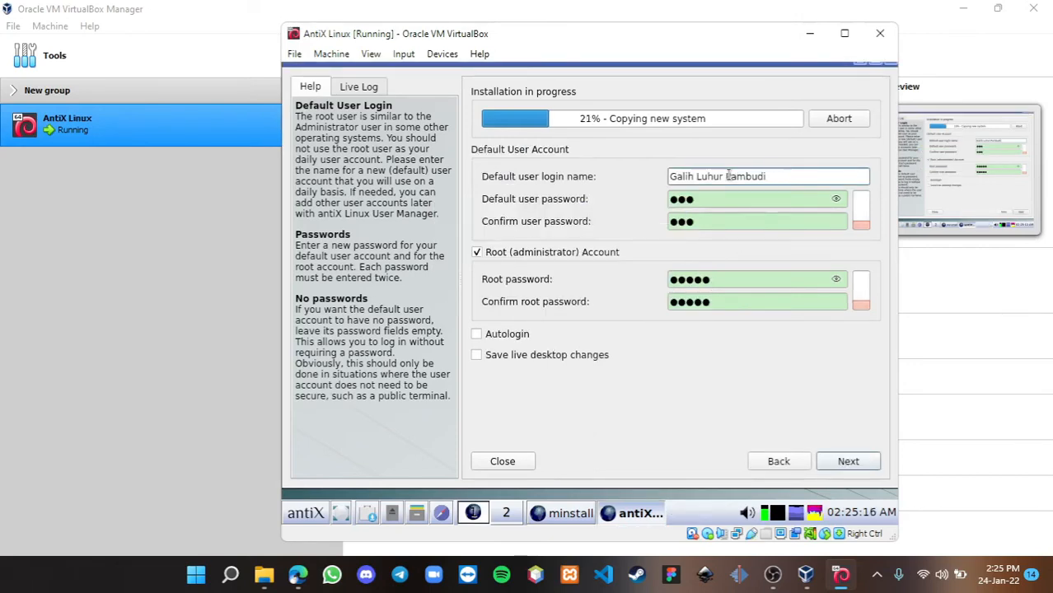
pyautogui.click(728, 176)
pyautogui.press('BackSpace')
pyautogui.press('Left')
pyautogui.press('Left')
pyautogui.press('Left')
pyautogui.press('Left')
pyautogui.press('Left')
pyautogui.press('BackSpace')
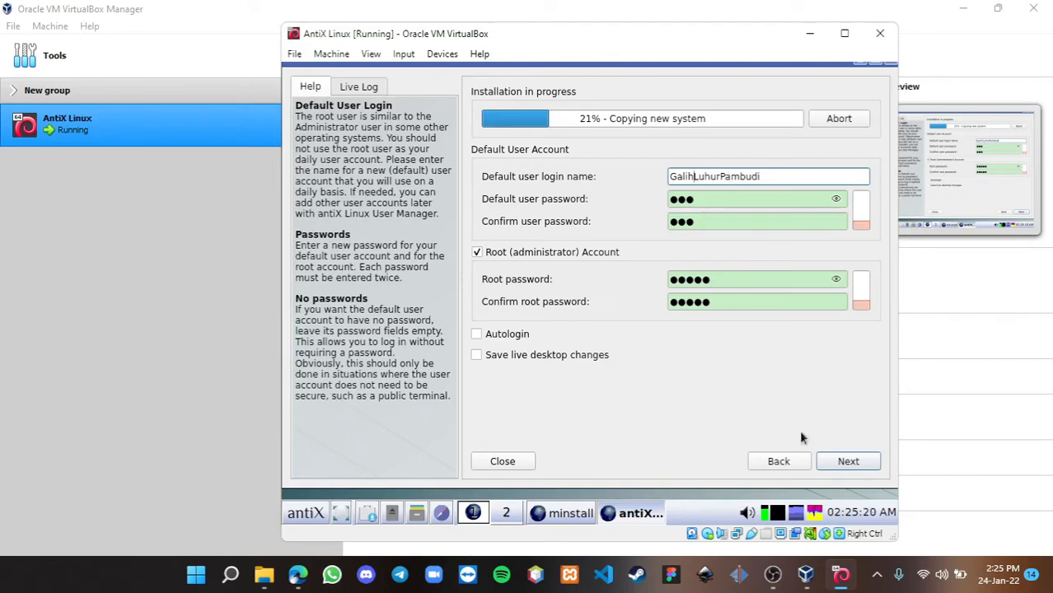
pyautogui.click(831, 464)
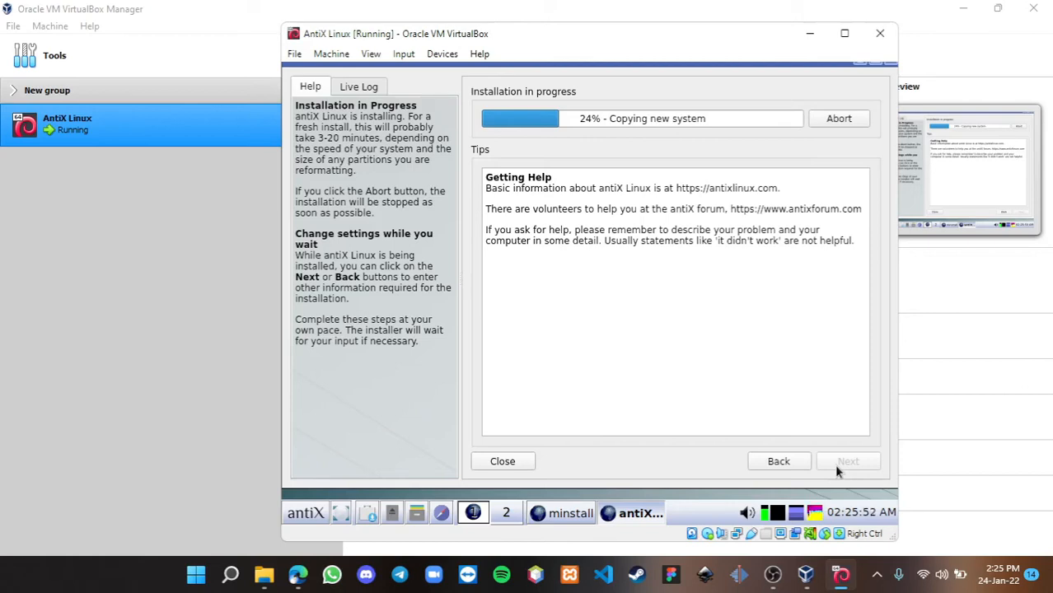
# - Switch to the Live Log view and scroll through it while the installation finishes
pyautogui.click(359, 91)
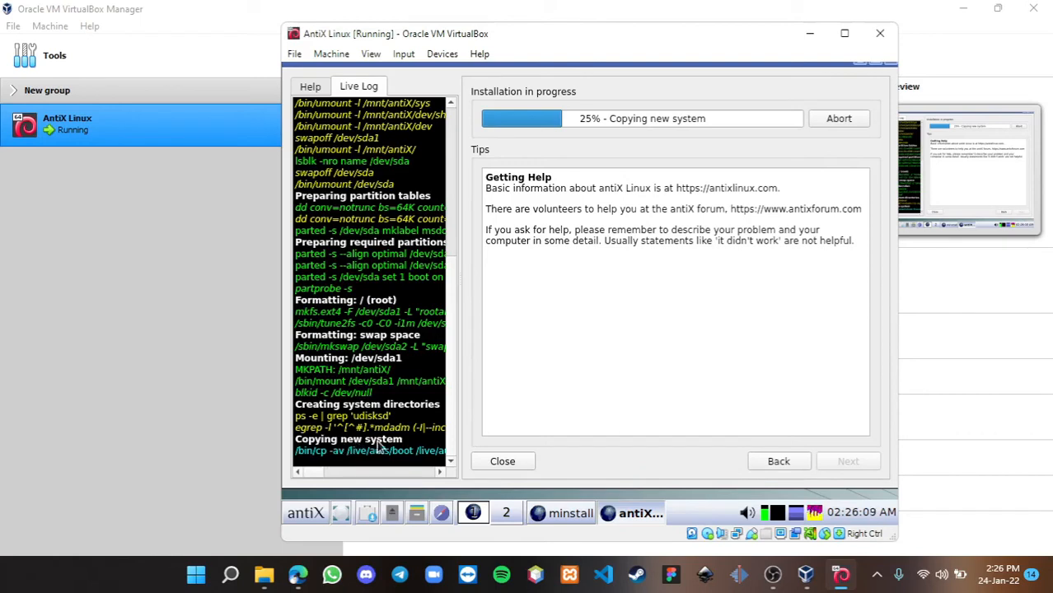
pyautogui.moveTo(314, 475)
pyautogui.mouseDown()
pyautogui.moveTo(367, 483)
pyautogui.moveTo(299, 487)
pyautogui.mouseUp()
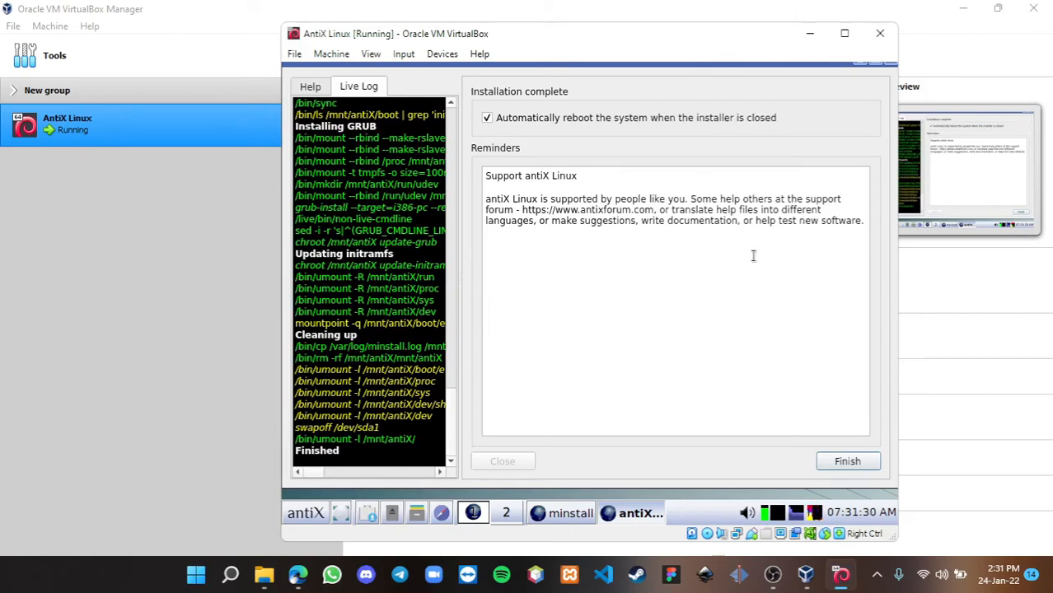
# - Finish the installer, return to the VM window, confirm the eject prompt, and boot the default GRUB entry
pyautogui.click(838, 464)
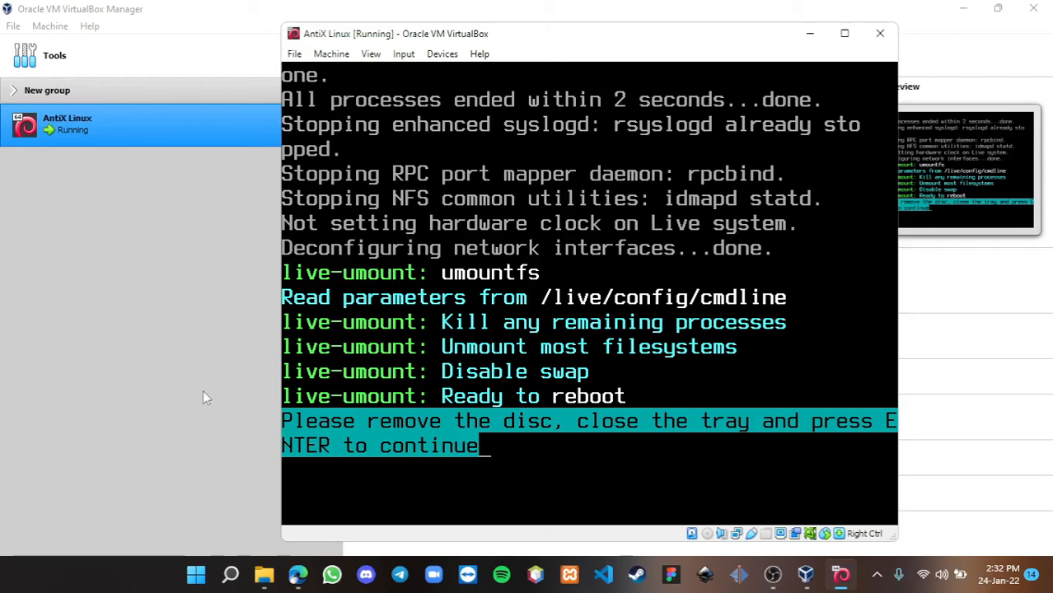
pyautogui.click(203, 320)
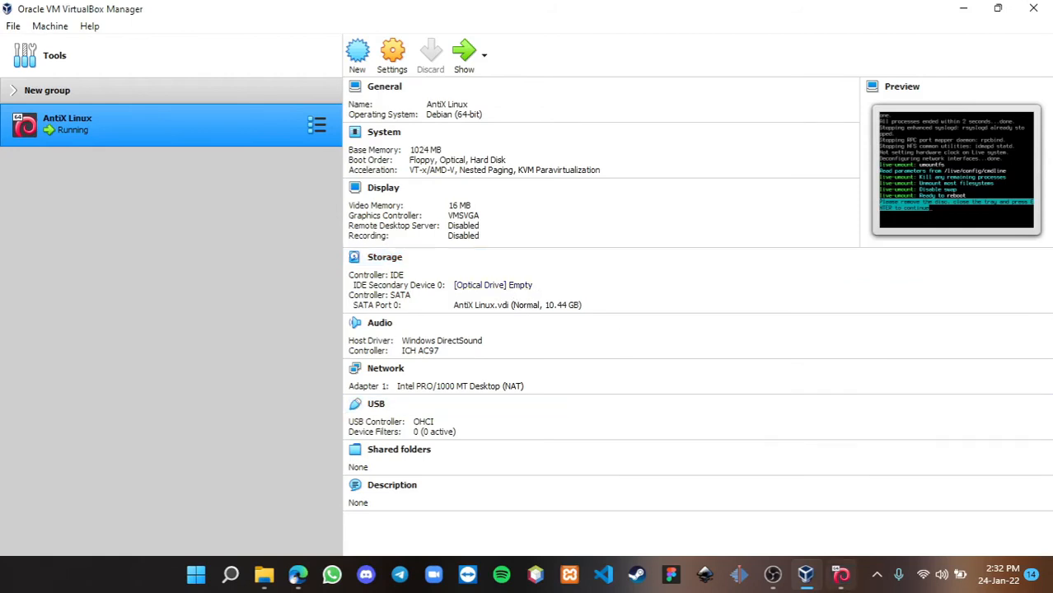
pyautogui.click(840, 577)
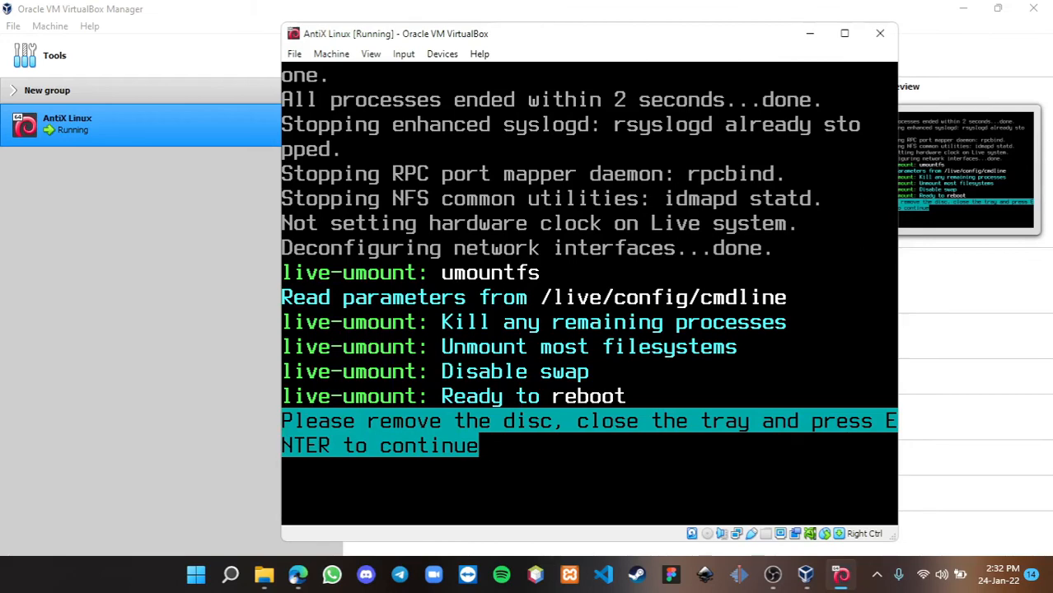
pyautogui.press('Return')
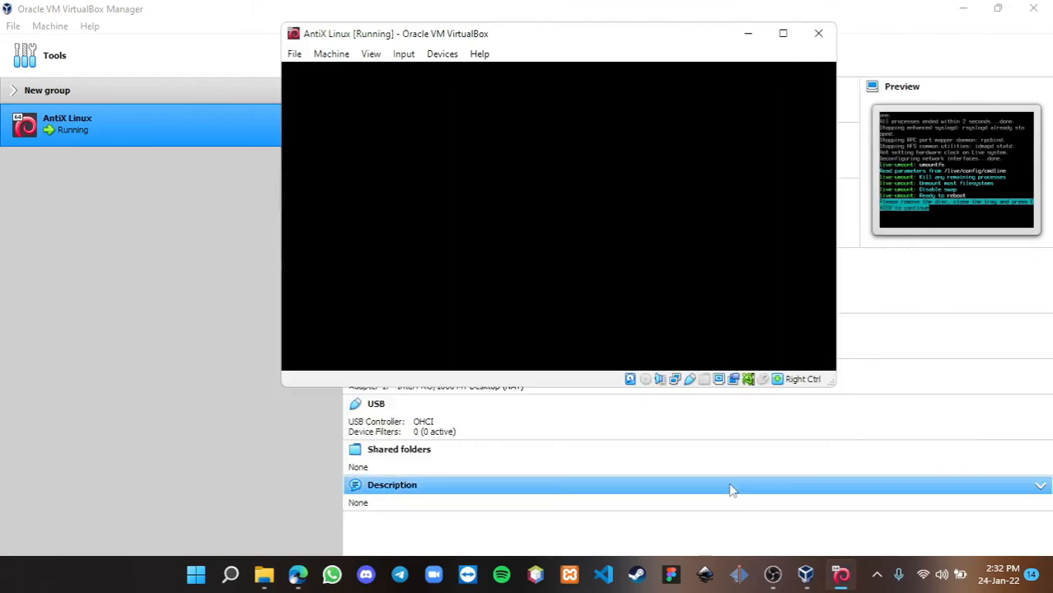
pyautogui.press('Return')
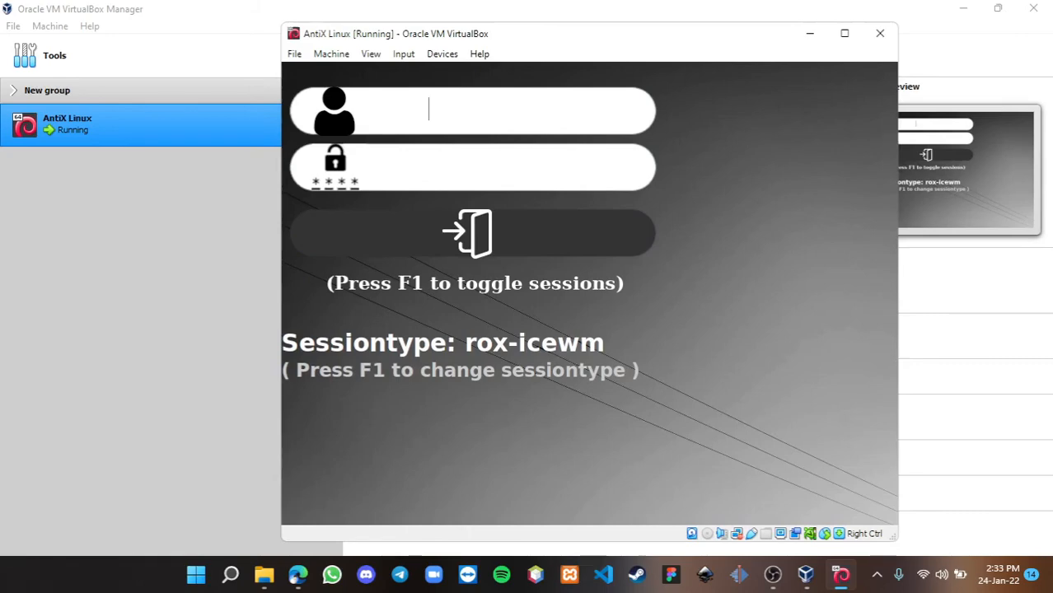
# - Log in with the user's name and password in a fluxbox session, switch to Workspace Beta, and maximize the VM window
pyautogui.write('GalihLuhurPambudi')
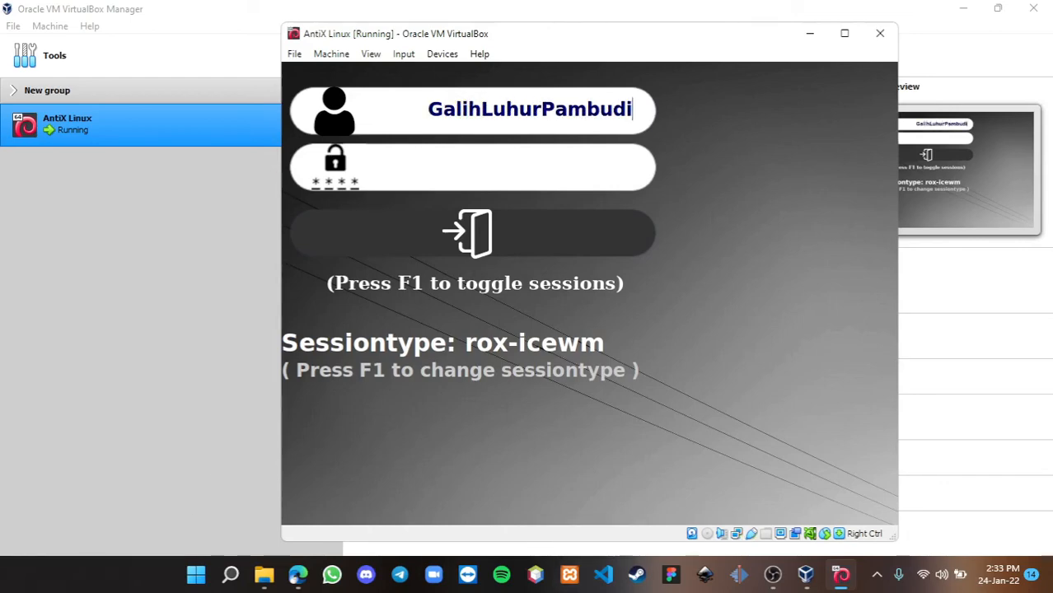
pyautogui.press('F1')
pyautogui.press('F1')
pyautogui.press('F1')
pyautogui.press('Tab')
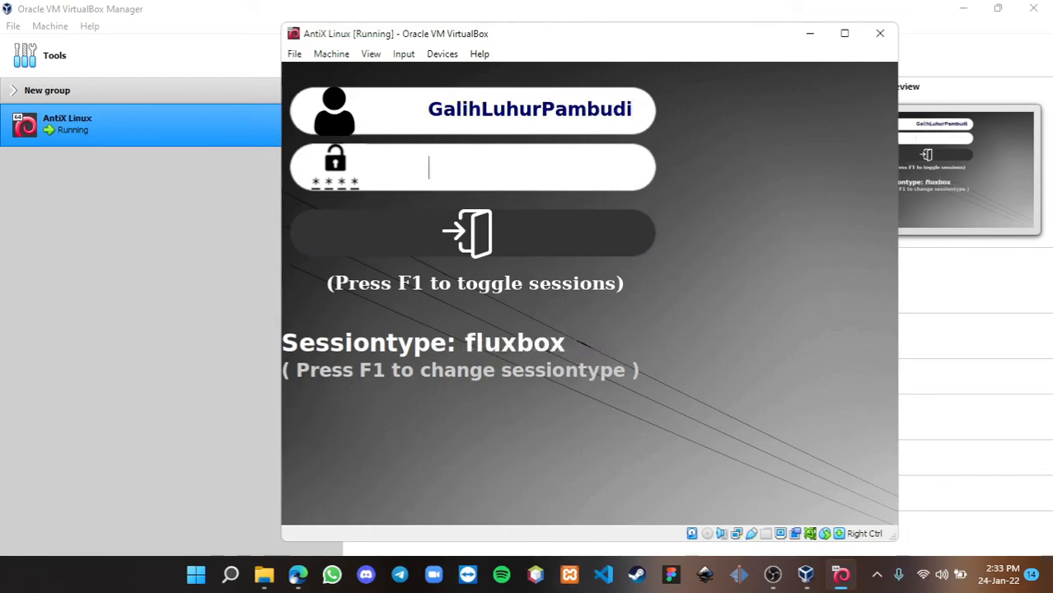
pyautogui.write('1234')
pyautogui.press('Return')
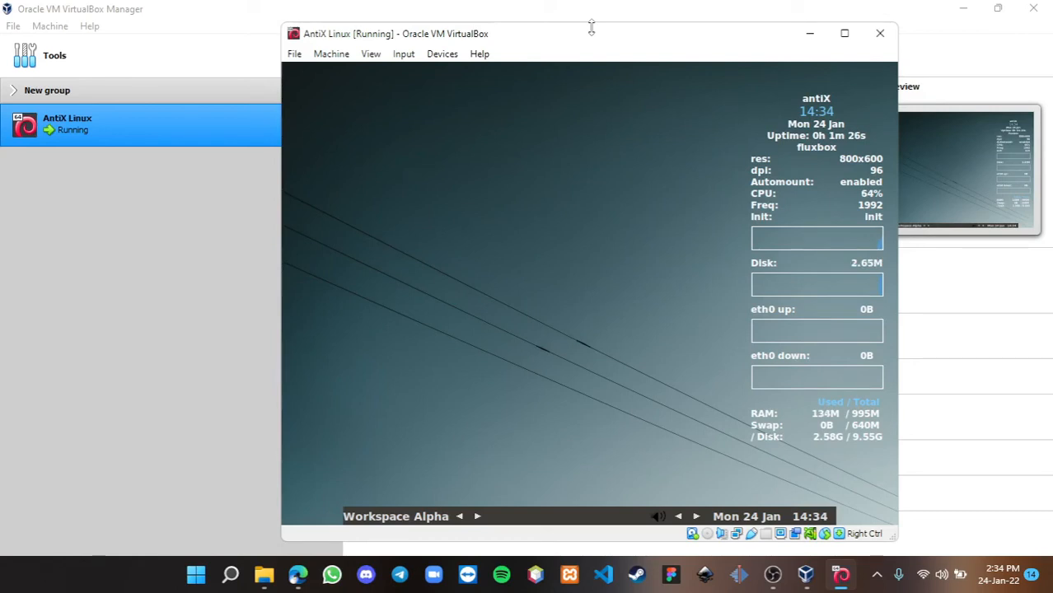
pyautogui.click(477, 521)
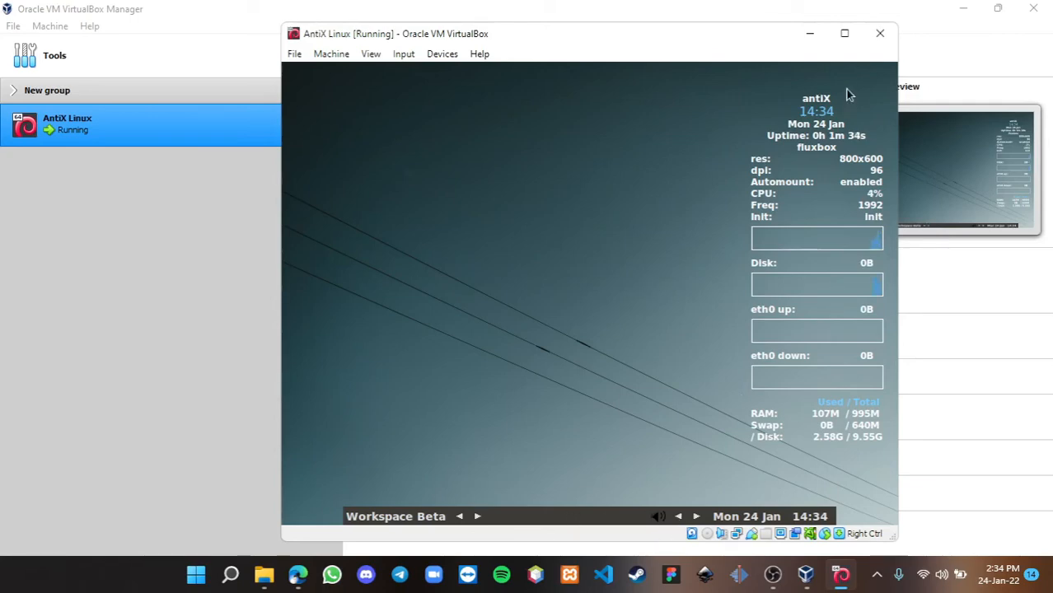
pyautogui.click(843, 33)
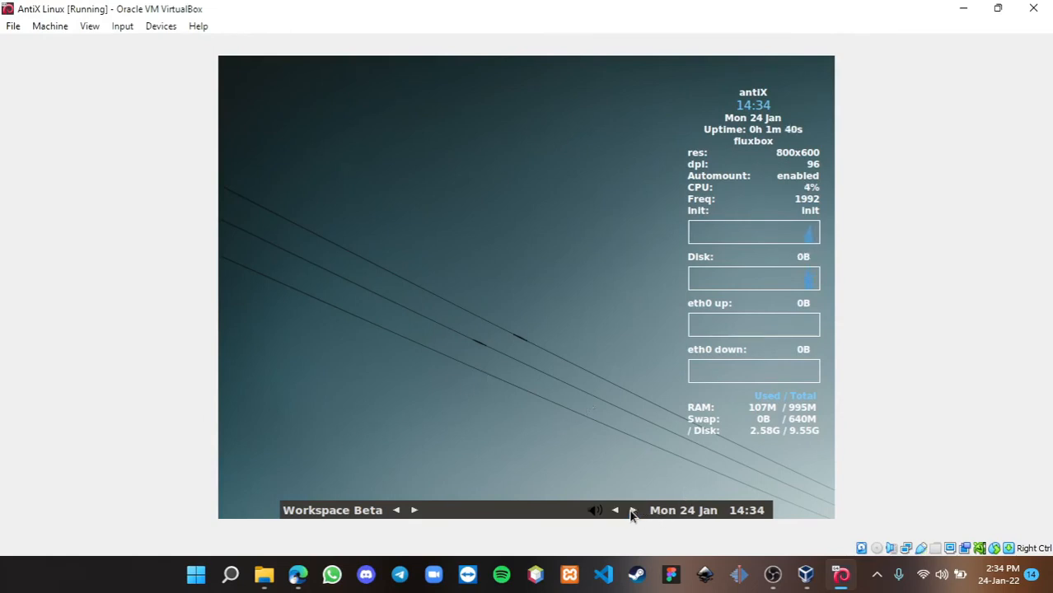
# - Open a maximized ROXTerm terminal from the desktop menu and run sudo apt update, submitting the sudo password
pyautogui.rightClick(519, 369)
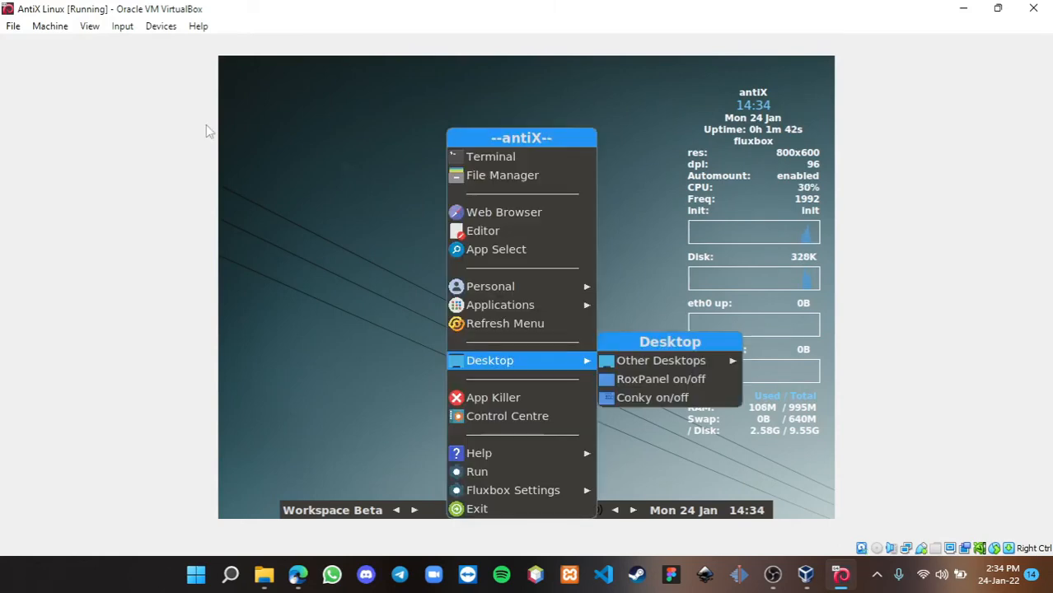
pyautogui.click(374, 219)
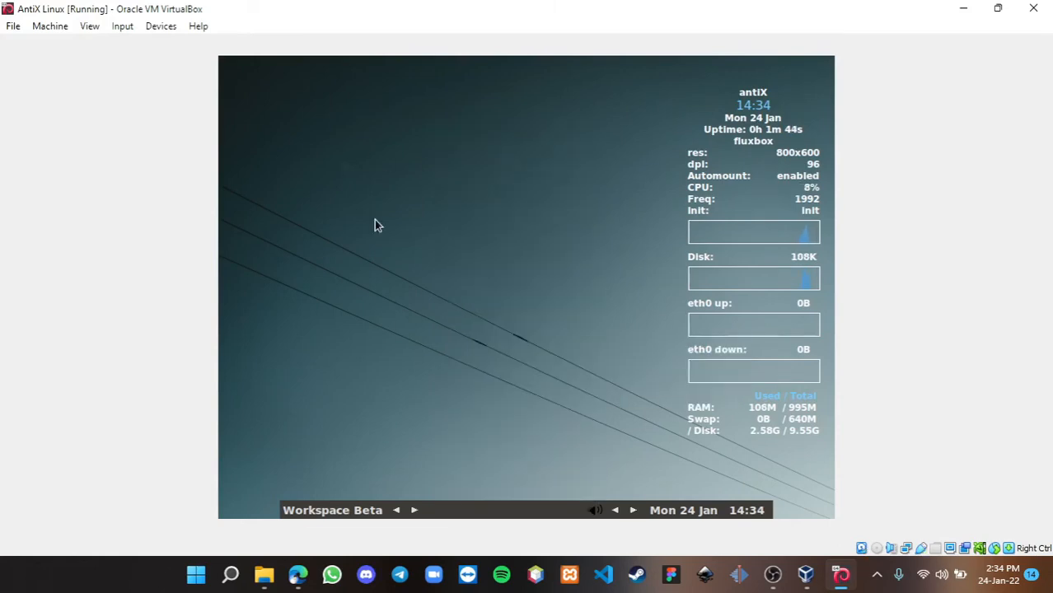
pyautogui.rightClick(374, 220)
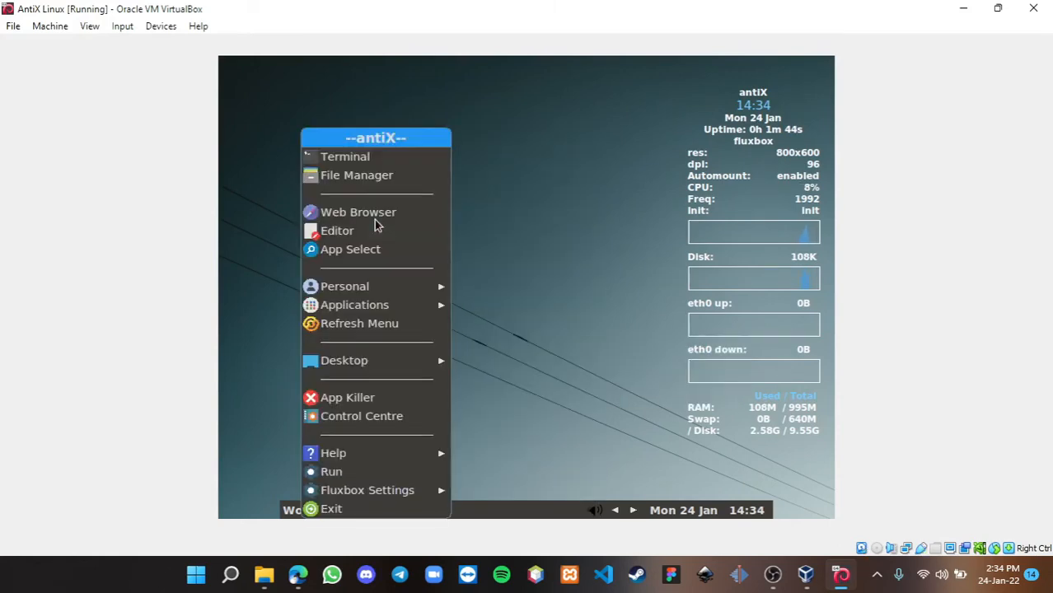
pyautogui.click(383, 164)
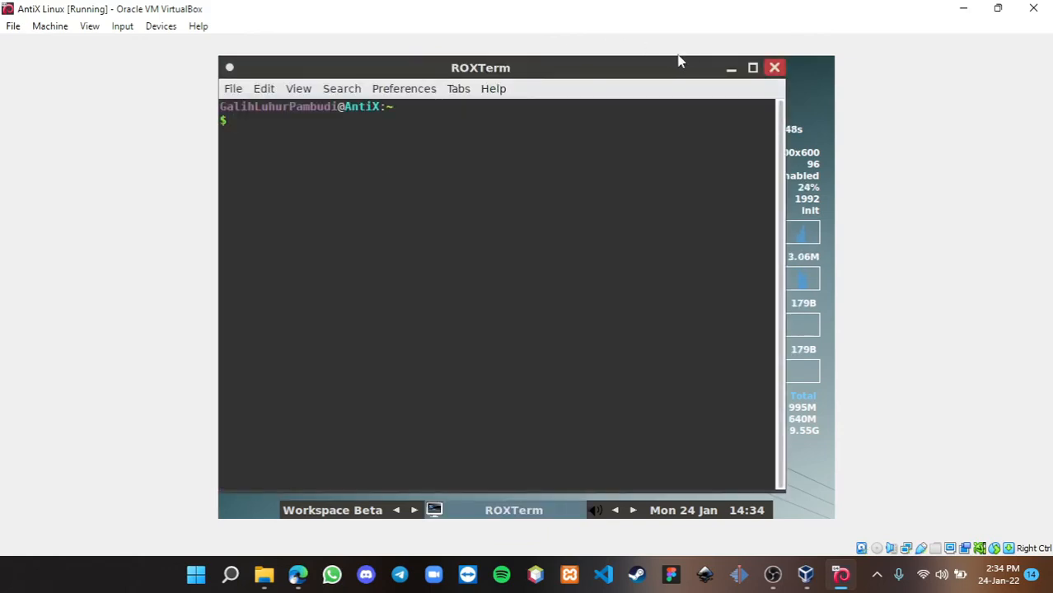
pyautogui.click(753, 69)
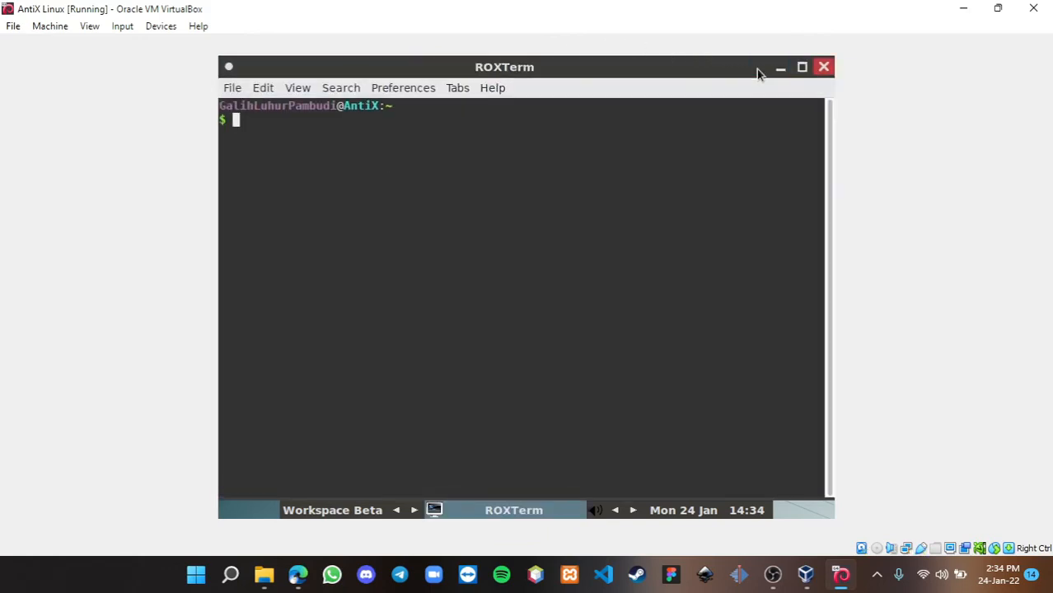
pyautogui.write('sudo apt upda')
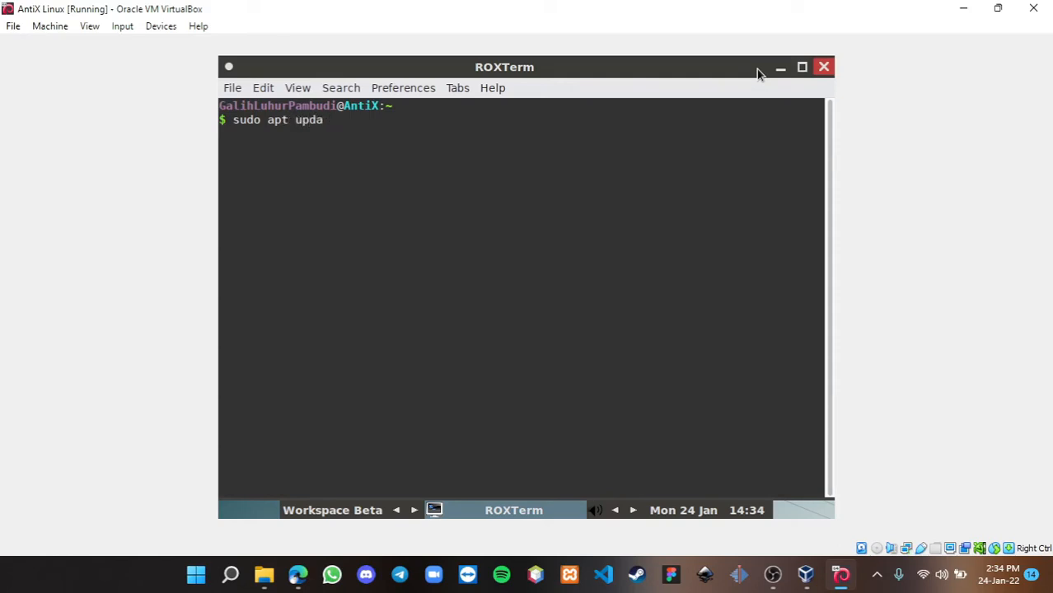
pyautogui.write('te')
pyautogui.press('Return')
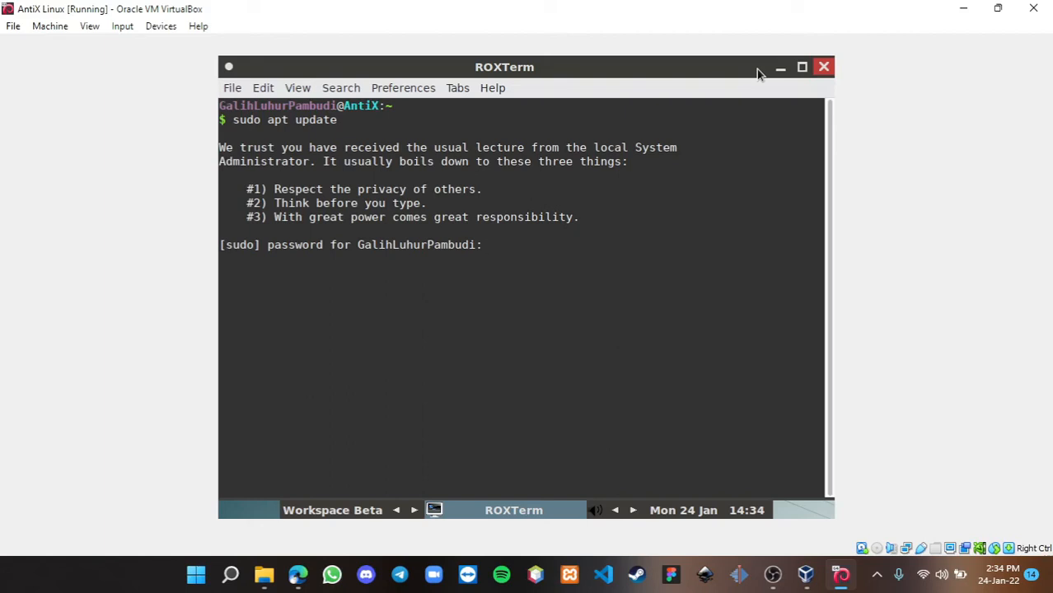
pyautogui.press('Return')
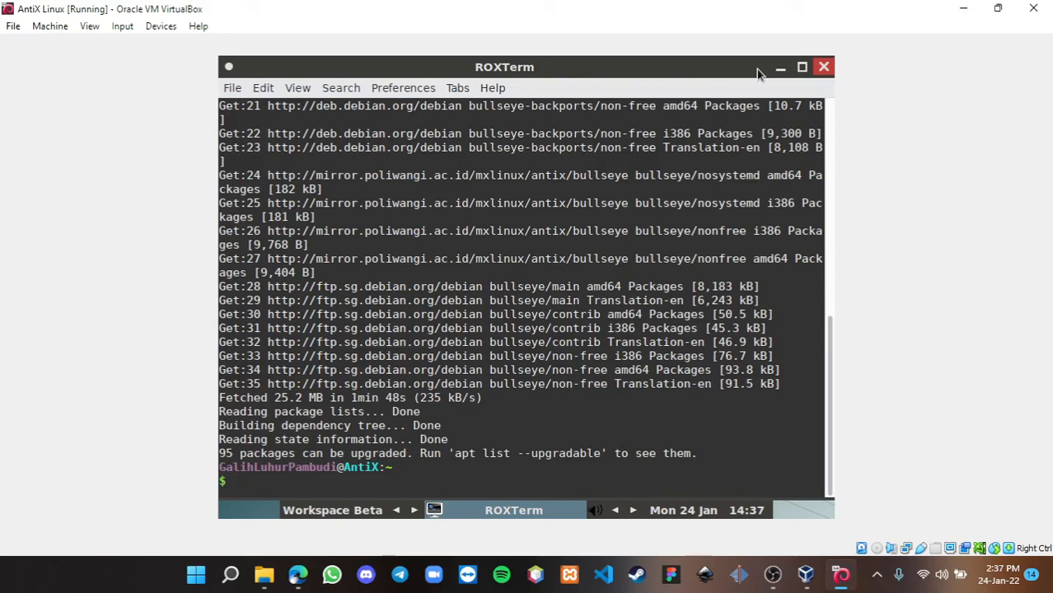
# - Run sudo su to get a root shell prompt
pyautogui.write('sudo su')
pyautogui.press('Return')
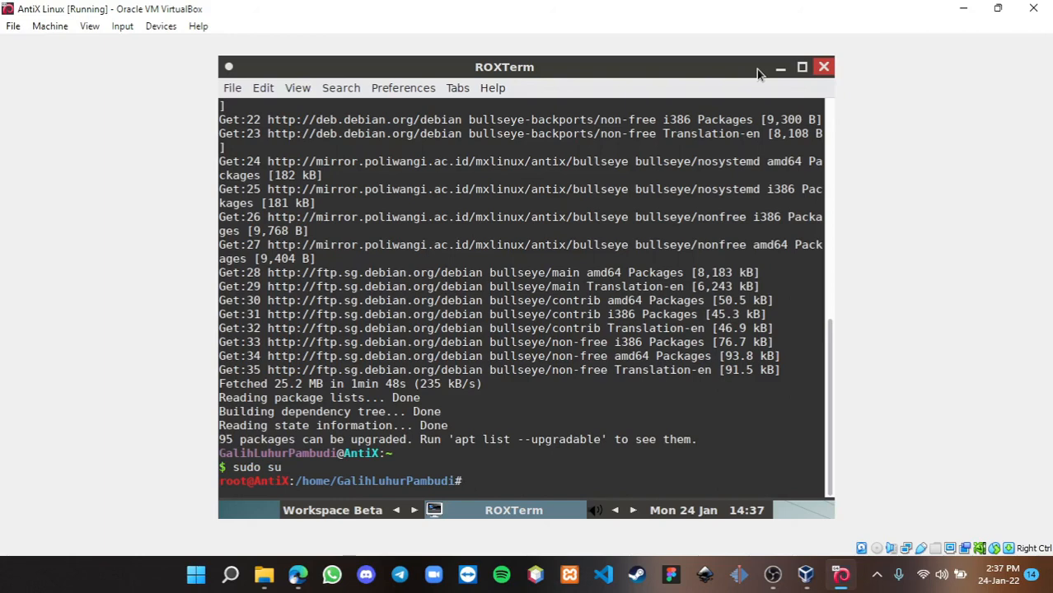
# - Install neofetch via apt install neofetch, then run neofetch to show Debian 11 system information
pyautogui.write('ap')
pyautogui.write('t install neofetch')
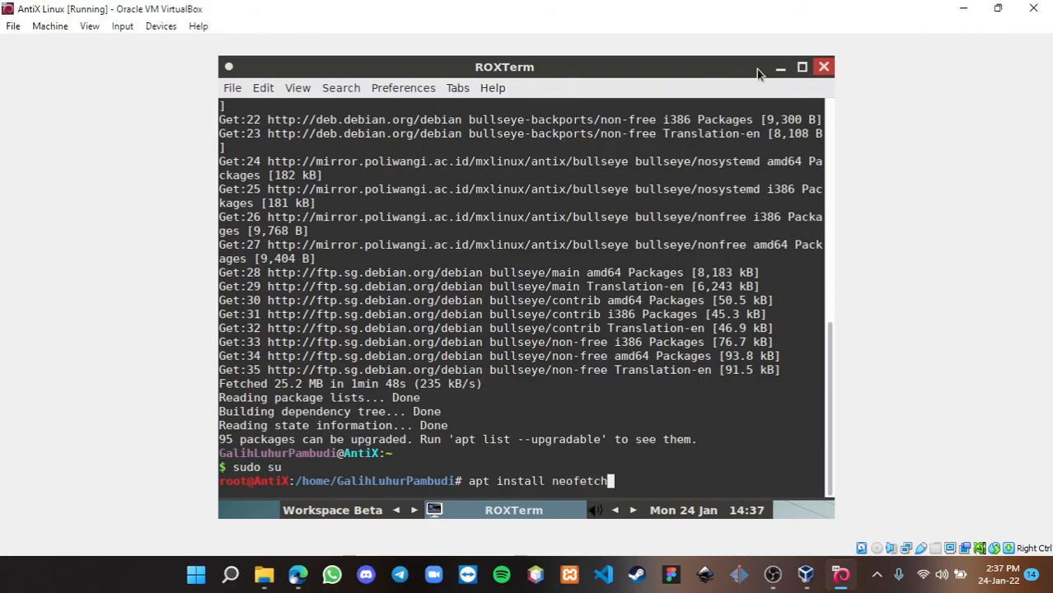
pyautogui.press('Return')
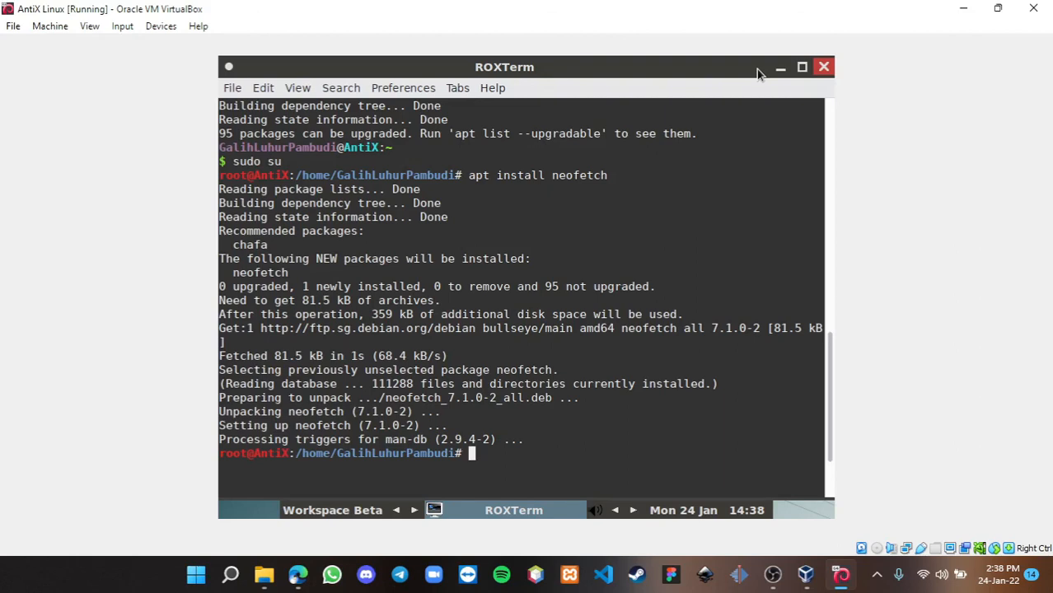
pyautogui.write('neofetch')
pyautogui.press('Return')
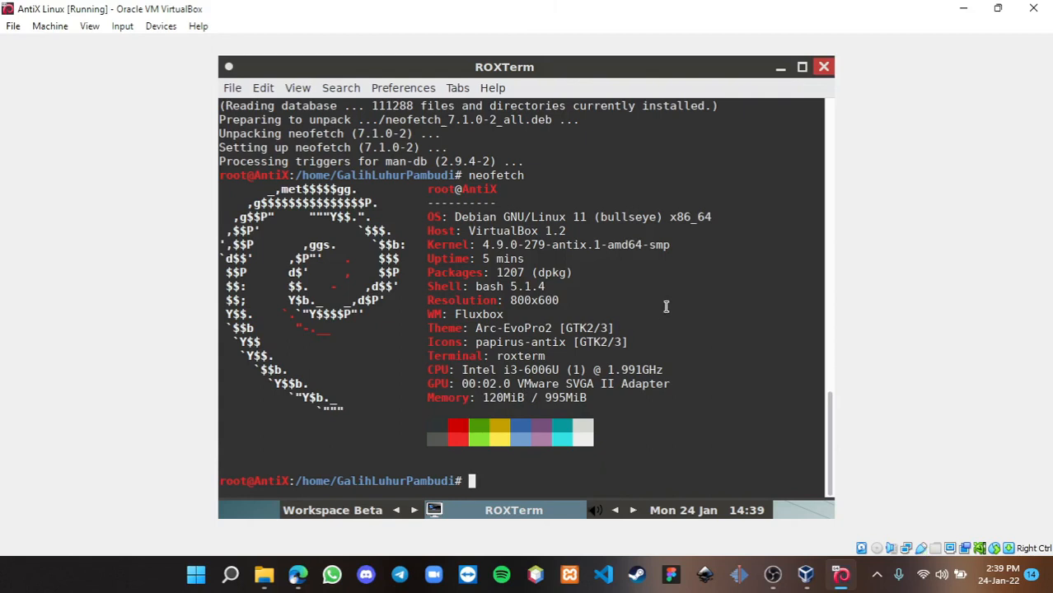
# - Close the ROXTerm window, leaving the antiX fluxbox desktop with its system monitor
pyautogui.click(822, 67)
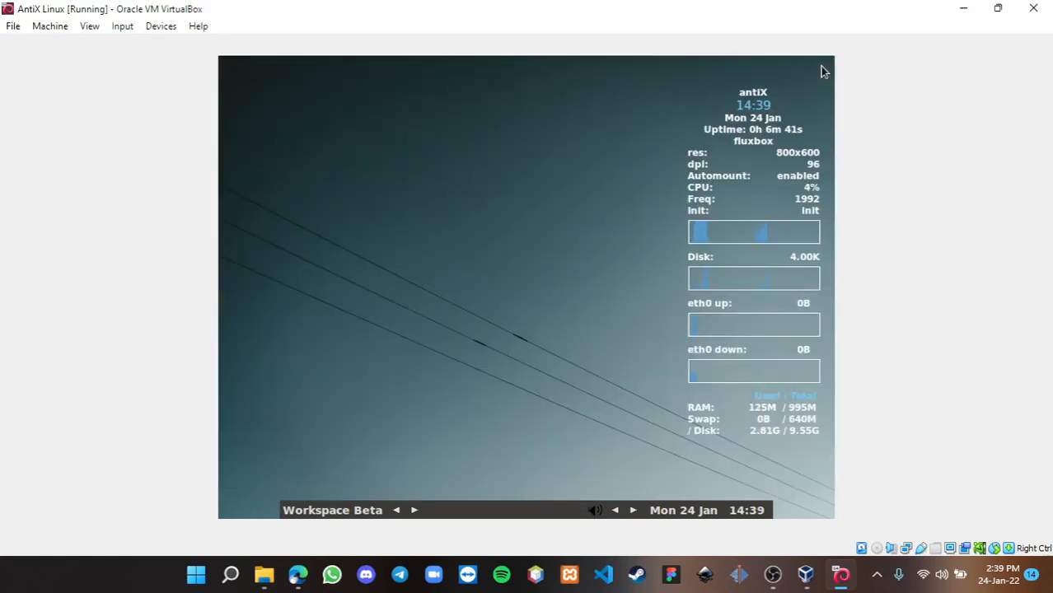